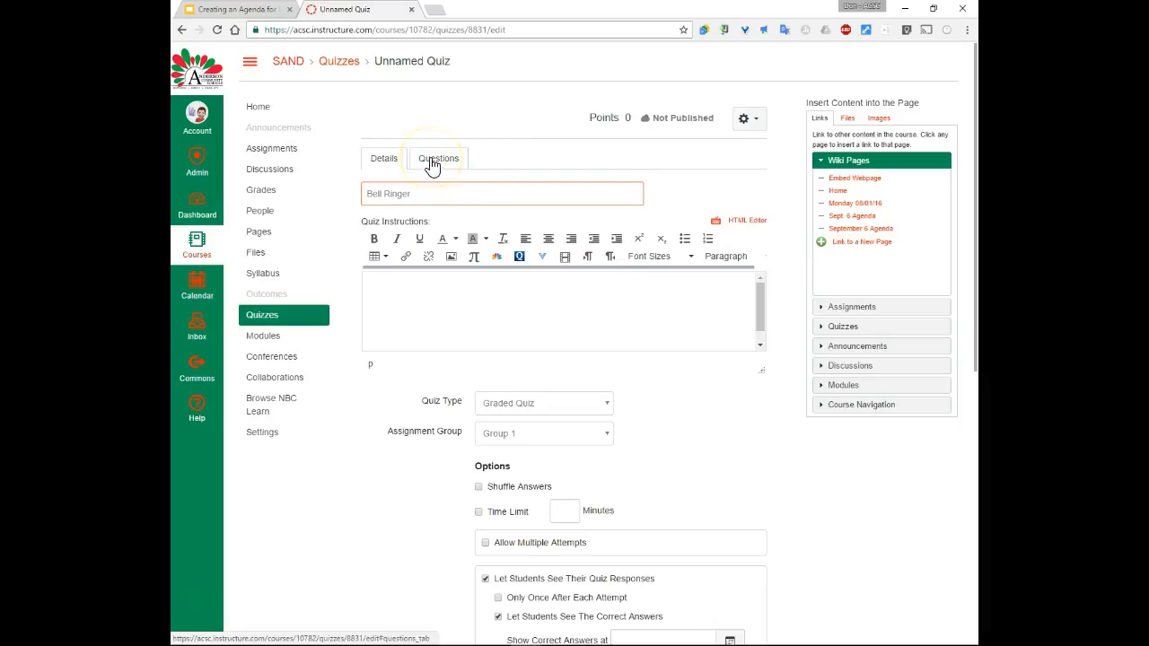
# Start a new question group in the quiz's questions that picks 5 questions
pyautogui.click(433, 165)
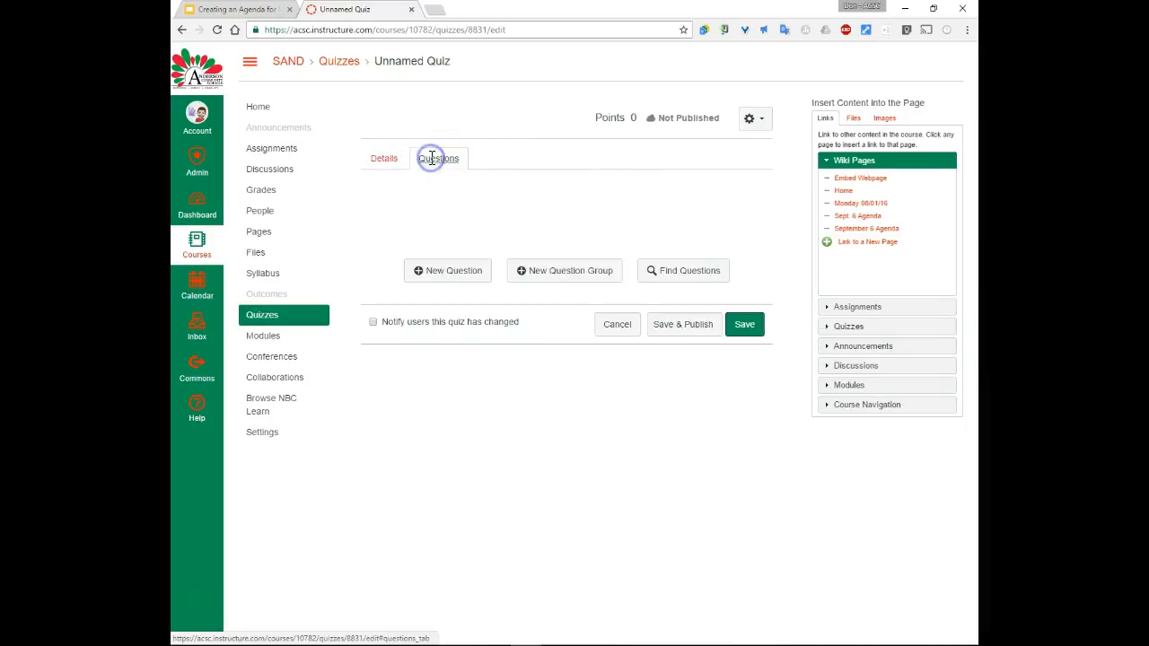
pyautogui.click(441, 164)
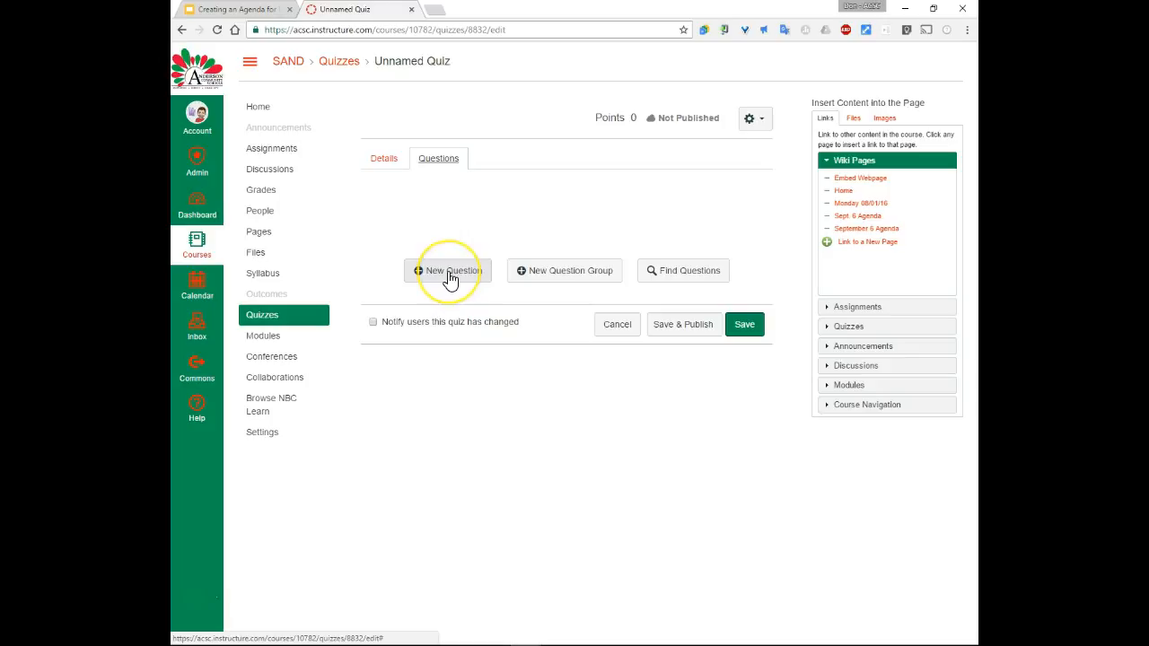
pyautogui.click(534, 274)
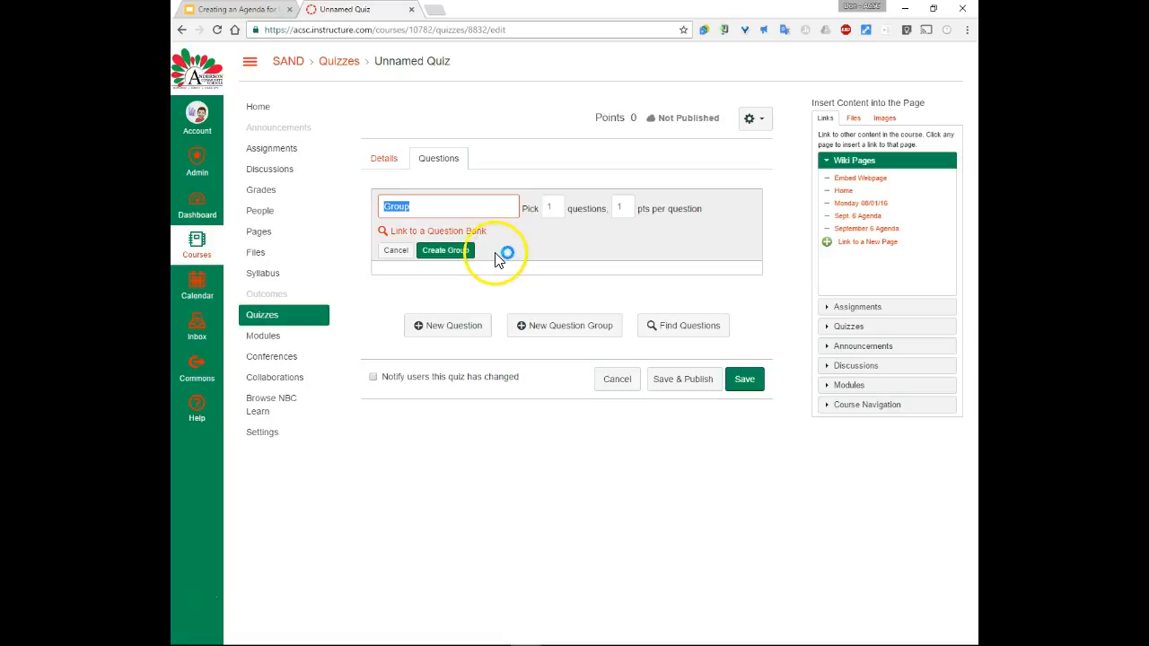
pyautogui.click(542, 208)
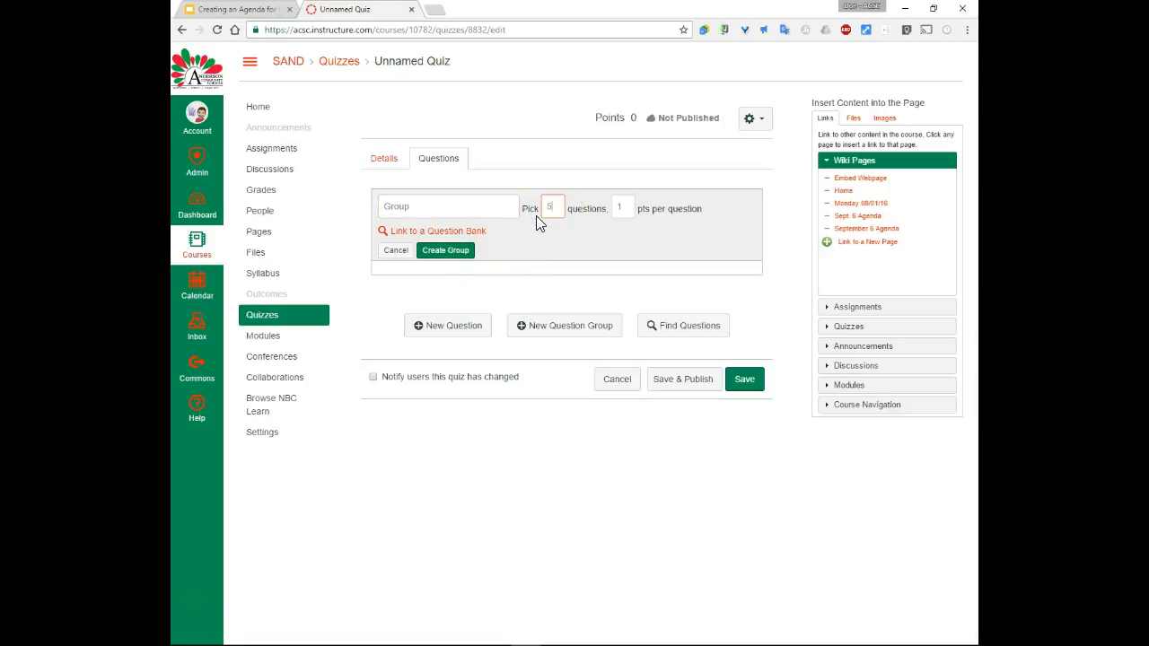
# Link the group to the Unit Rates question bank and create the group
pyautogui.click(453, 235)
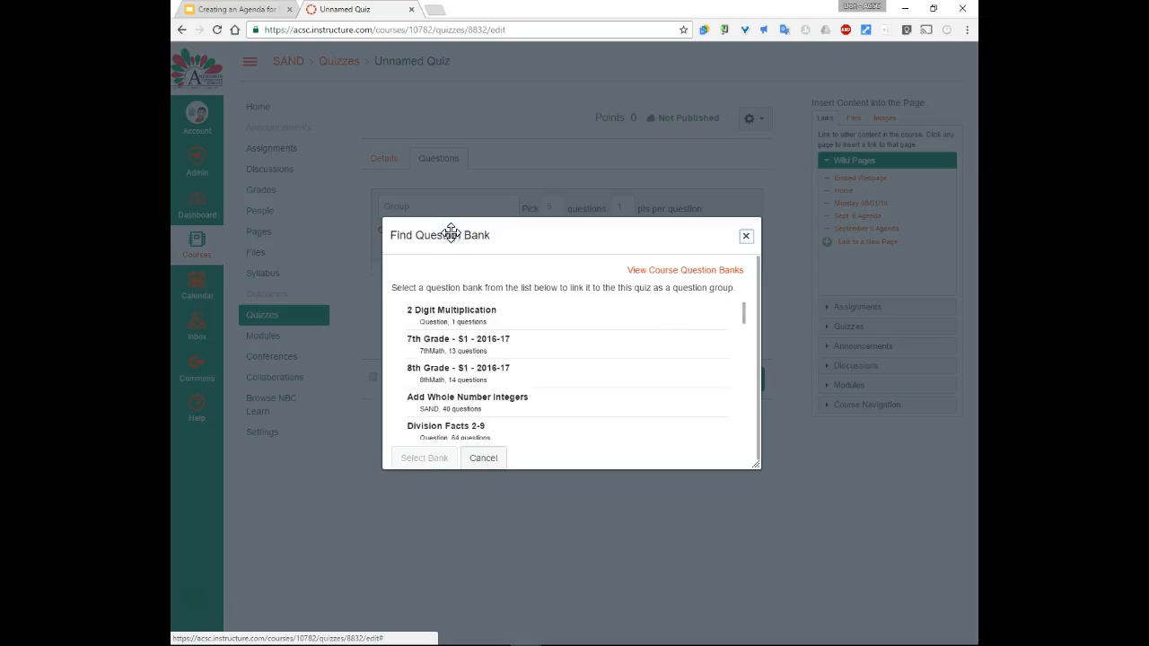
pyautogui.scroll(-5, 437, 315)
pyautogui.scroll(-5, 437, 314)
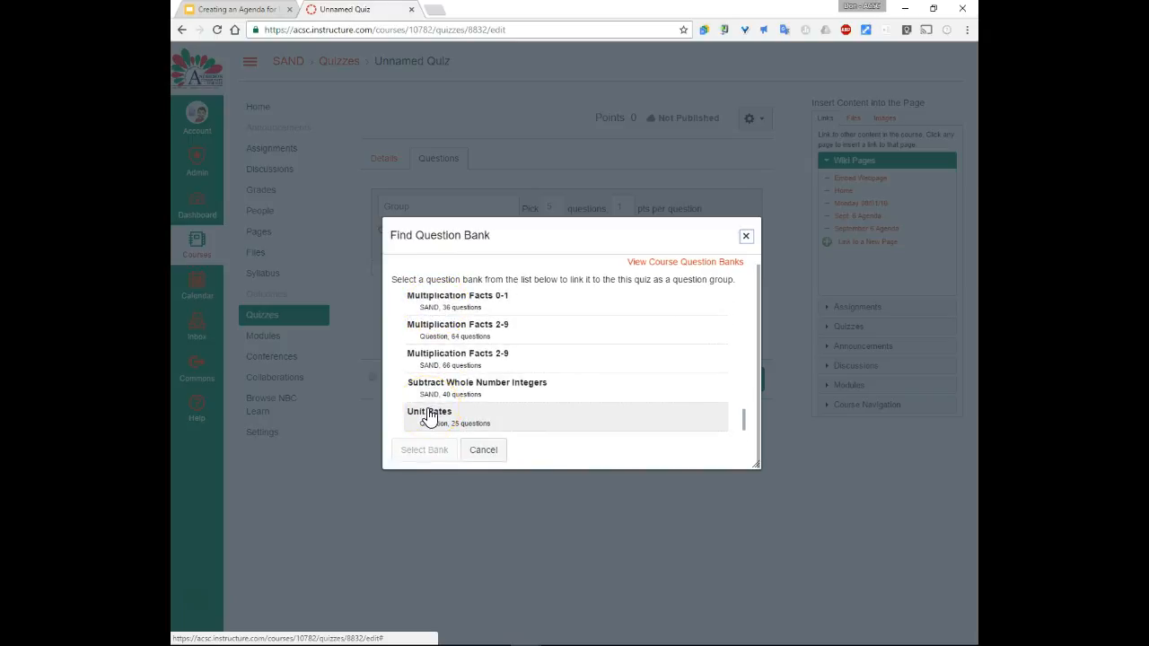
pyautogui.click(430, 415)
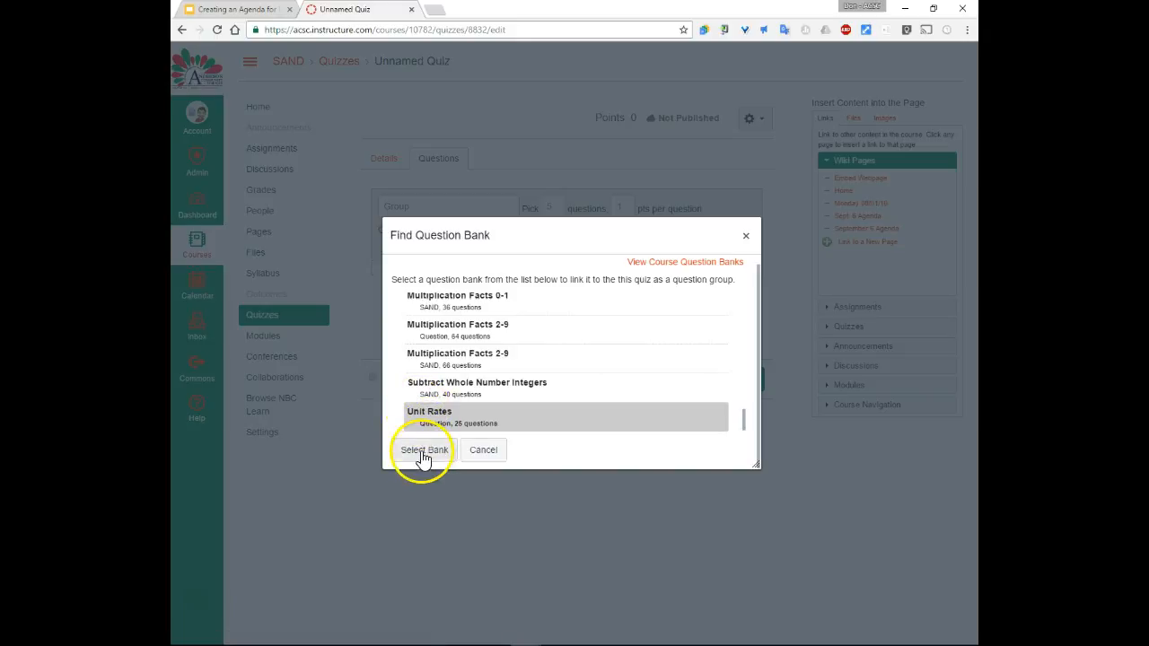
pyautogui.click(423, 454)
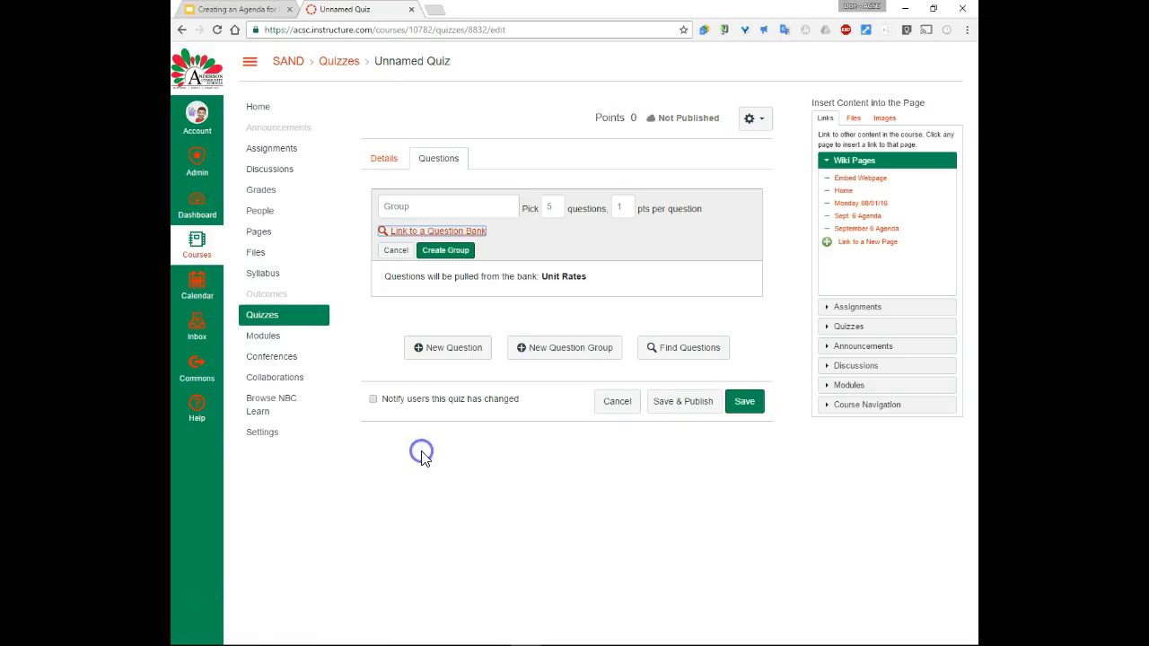
pyautogui.click(446, 252)
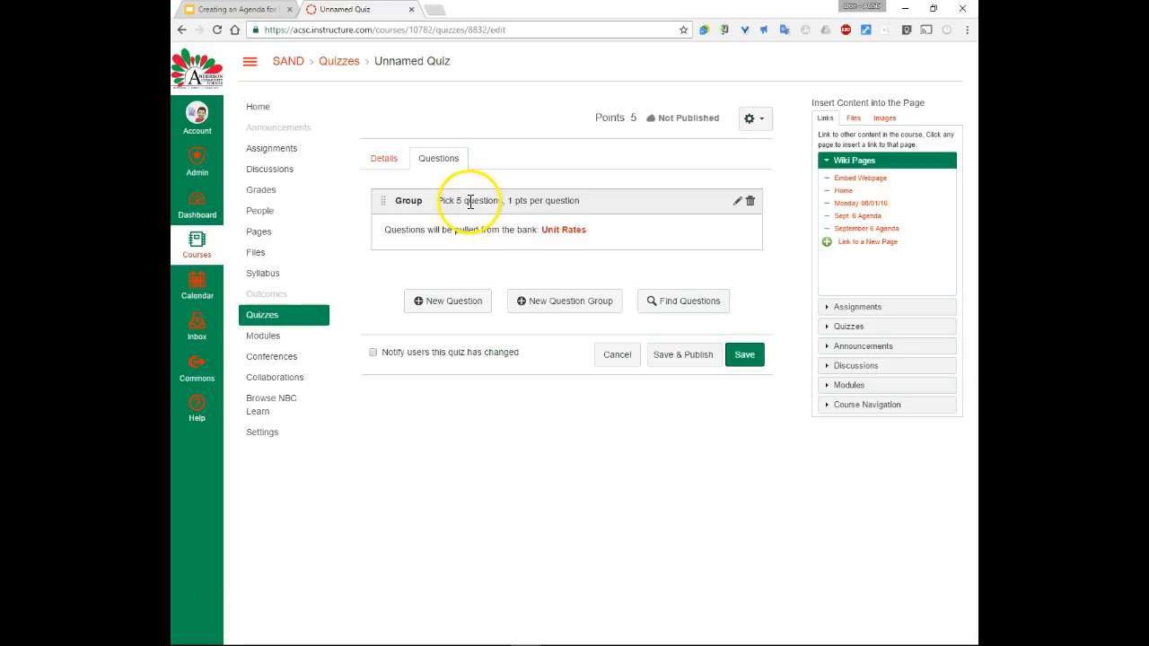
# Create a second question group that picks 3 questions from the Subtract Whole Number Integers question bank
pyautogui.click(549, 305)
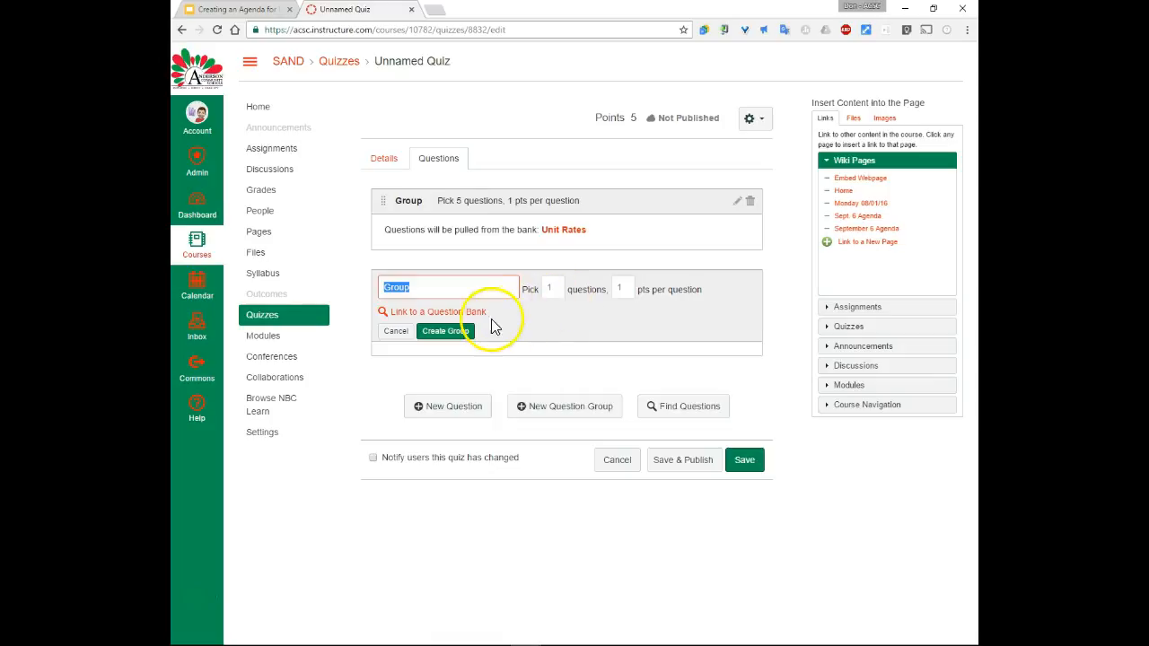
pyautogui.press('Tab')
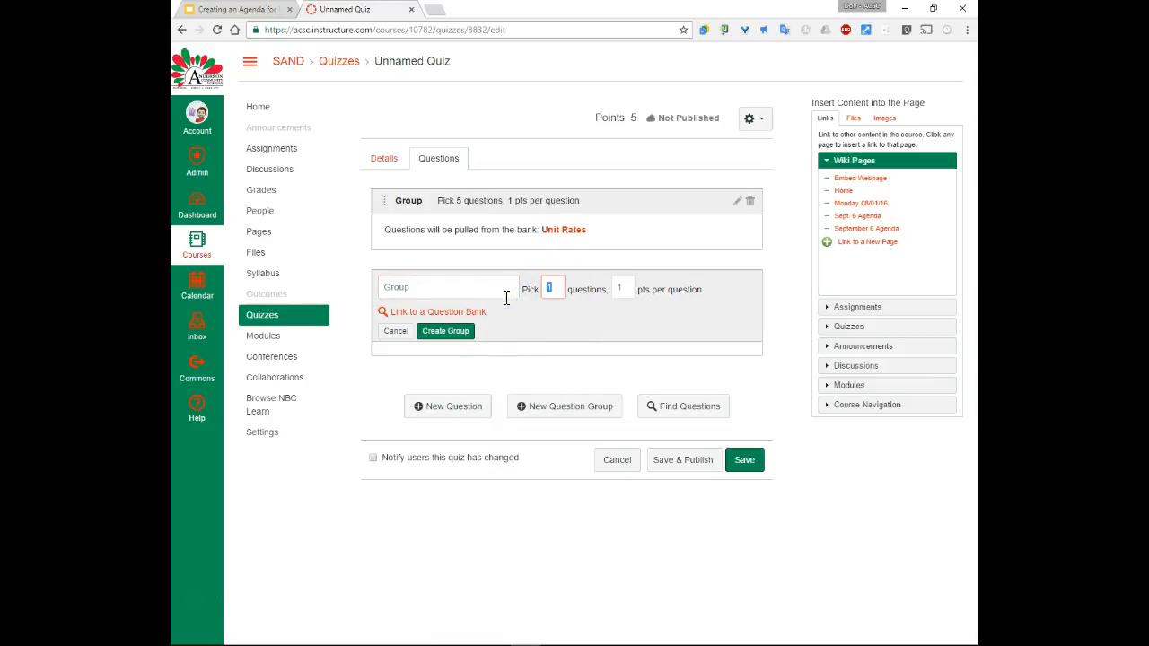
pyautogui.click(444, 334)
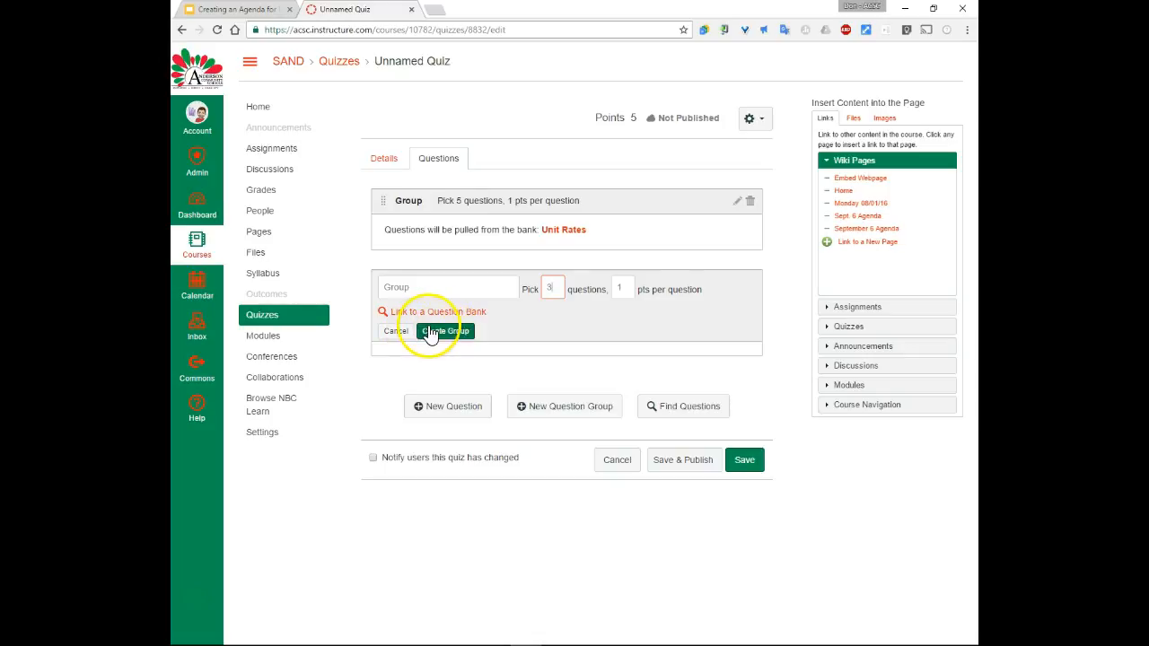
pyautogui.click(437, 311)
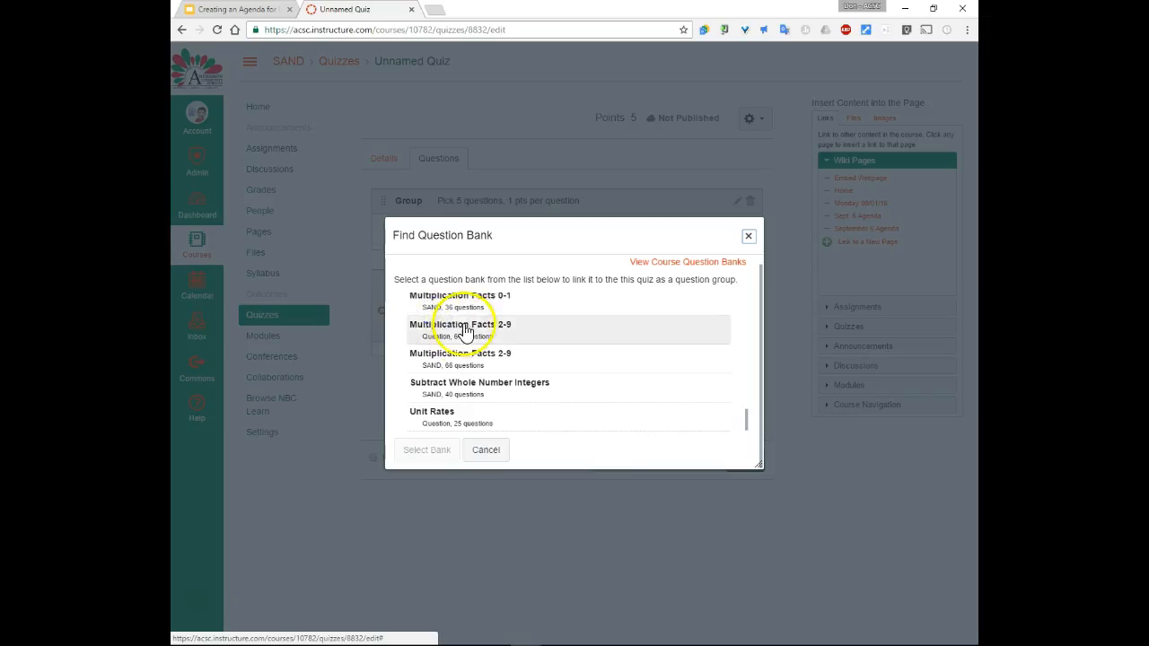
pyautogui.click(440, 386)
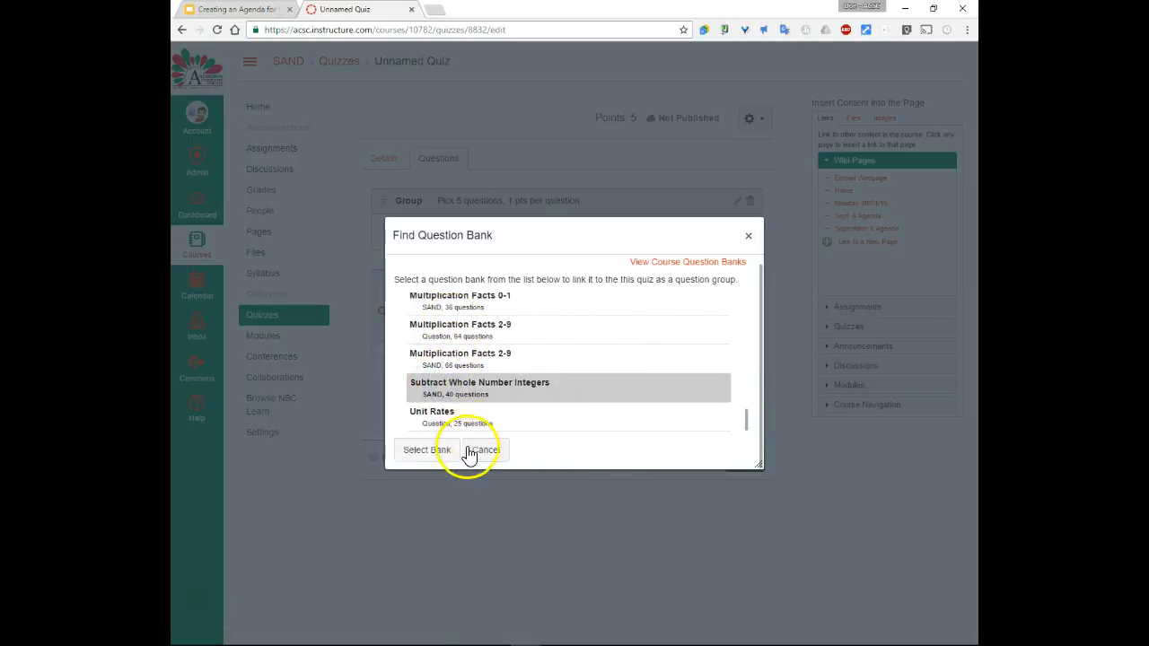
pyautogui.click(441, 455)
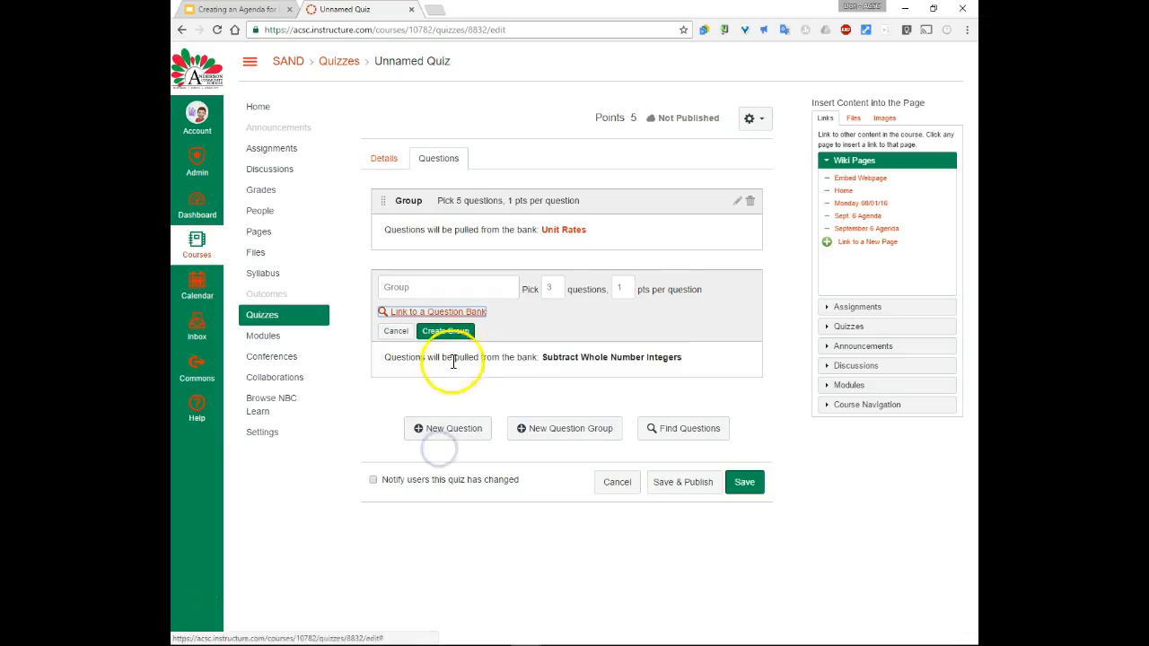
pyautogui.click(446, 332)
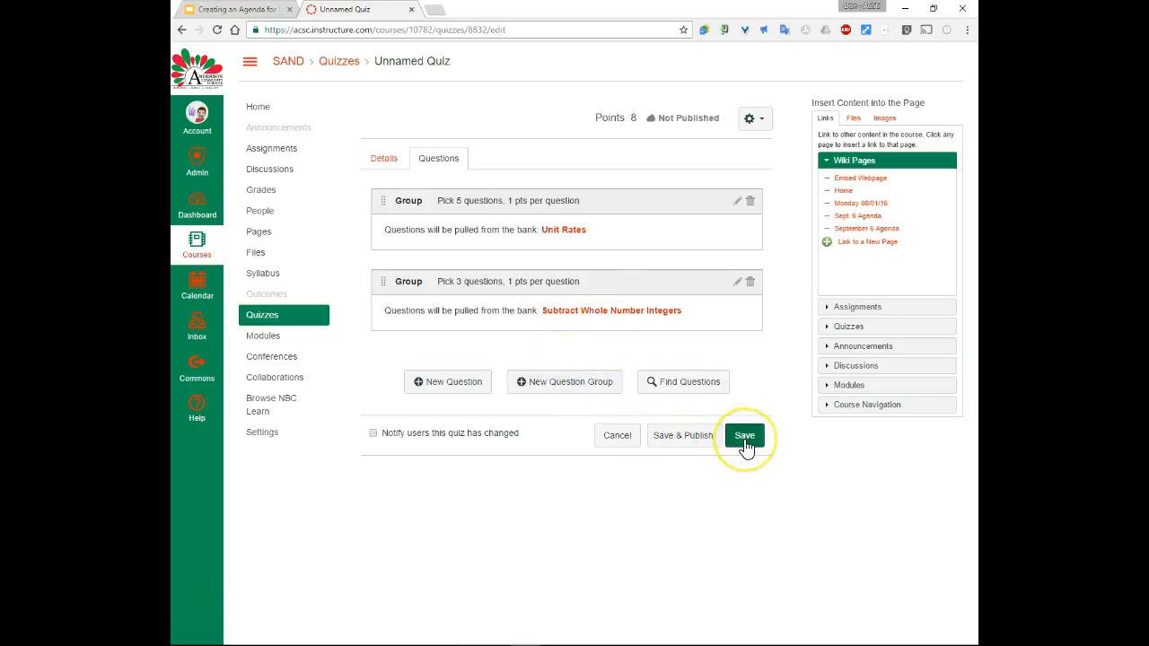
# In the quiz details, enable shuffled answers and set a time limit of 20 minutes
pyautogui.click(384, 158)
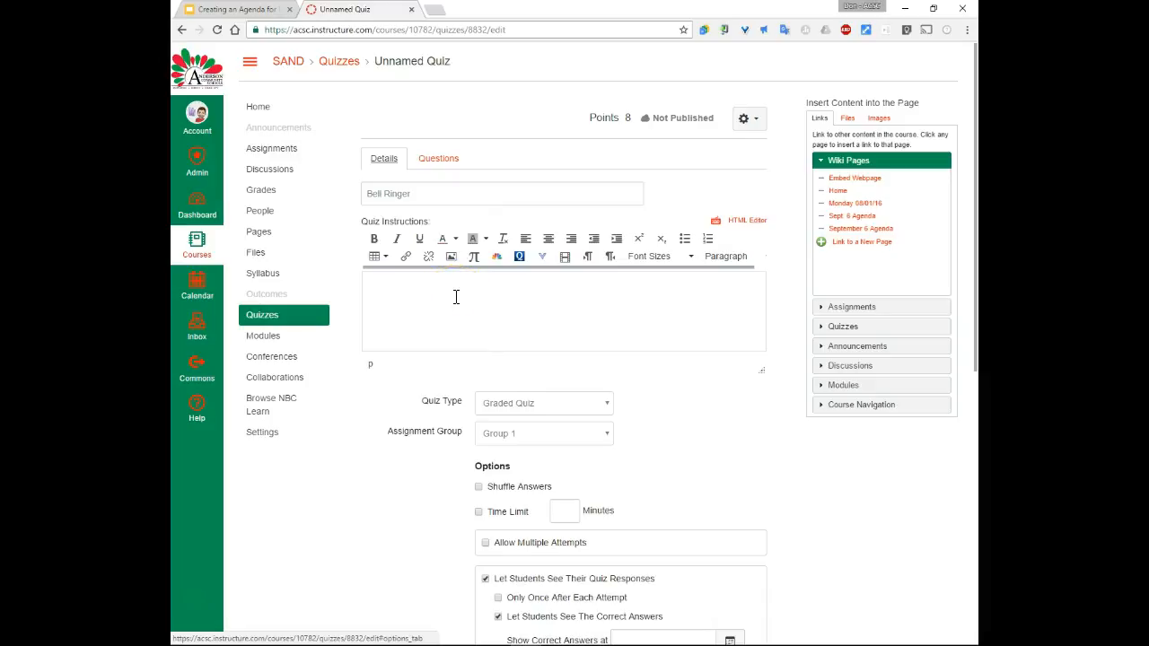
pyautogui.click(496, 346)
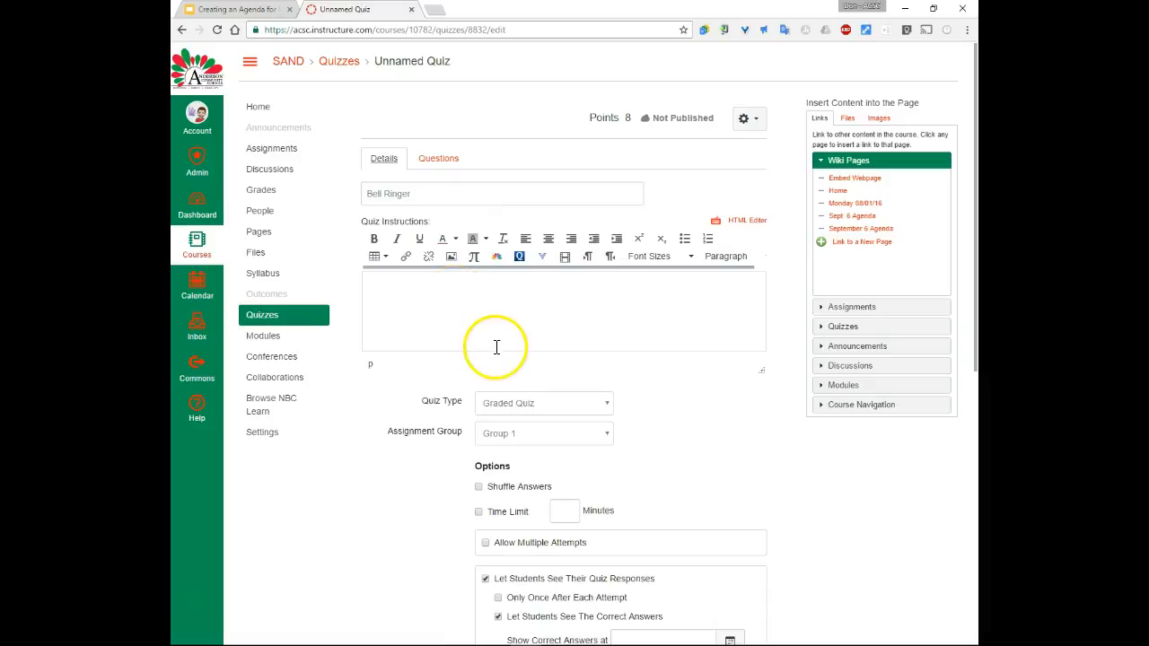
pyautogui.scroll(-2, 497, 347)
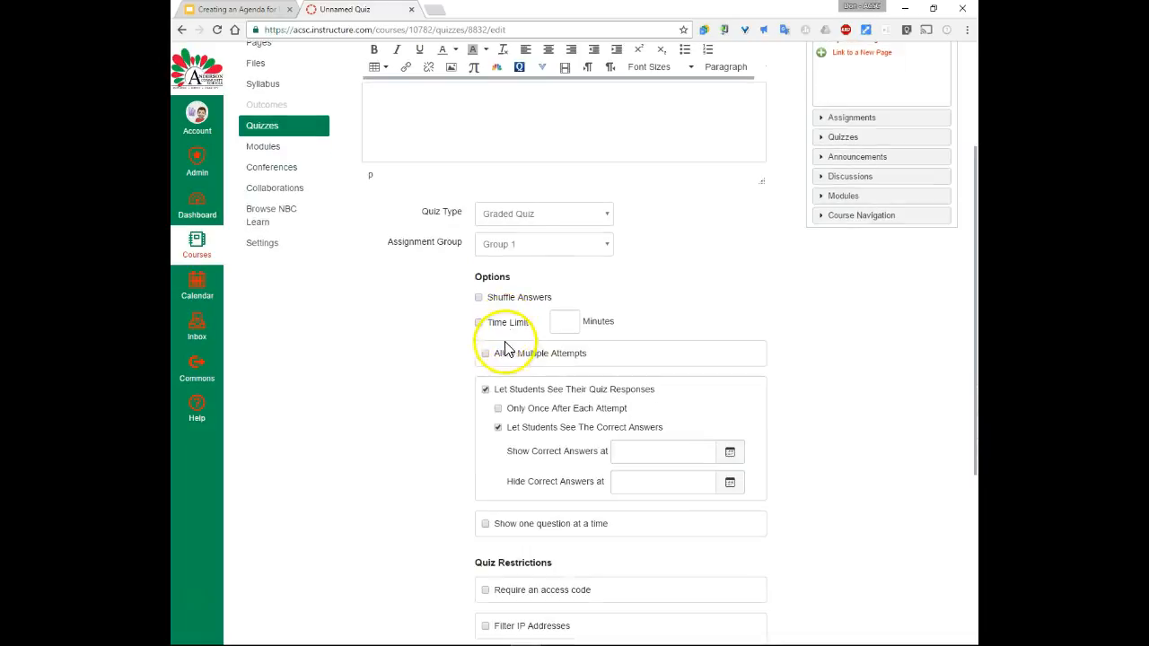
pyautogui.click(480, 300)
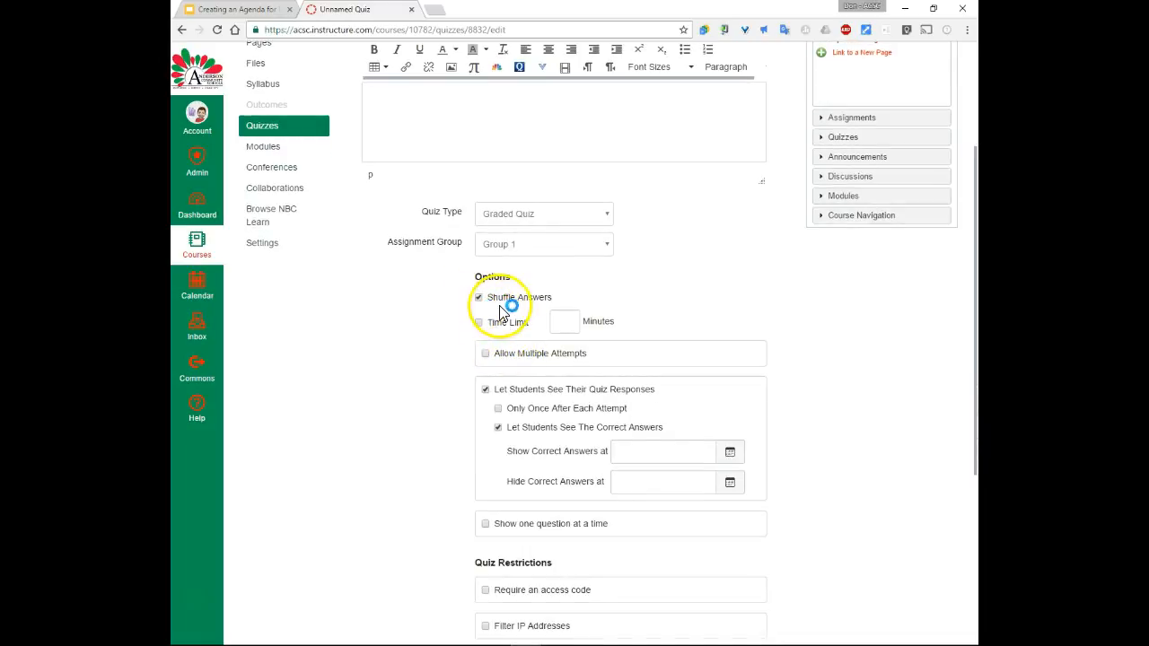
pyautogui.click(479, 323)
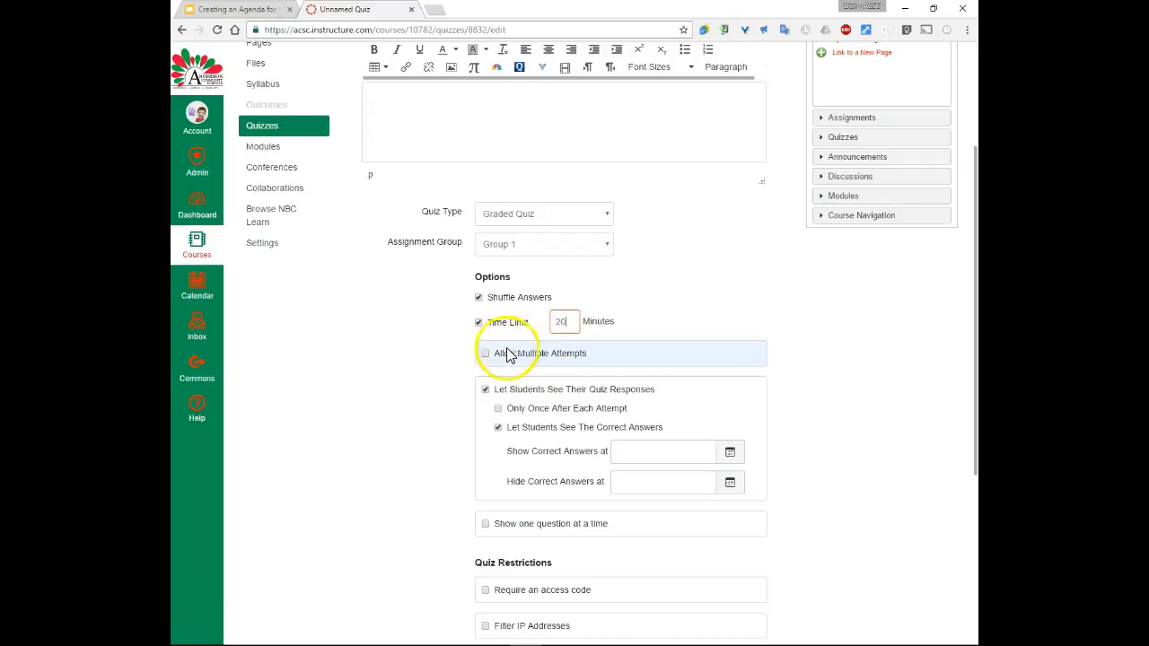
# Set the quiz to show one question at a time
pyautogui.scroll(-1, 488, 364)
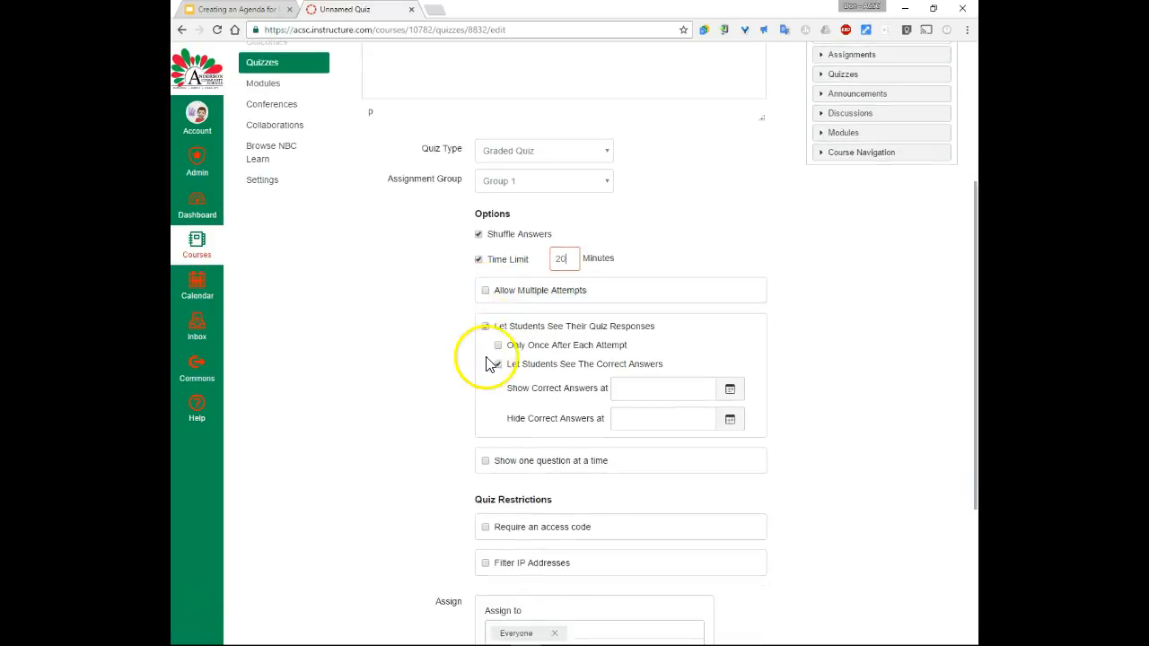
pyautogui.scroll(-1, 487, 308)
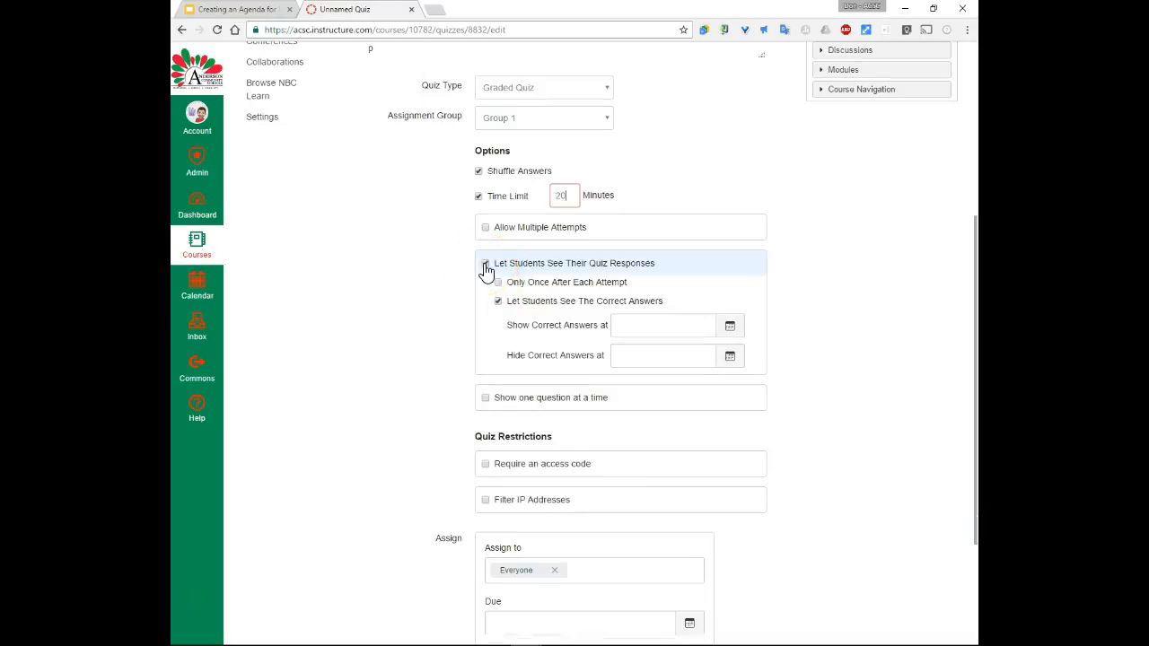
pyautogui.click(498, 302)
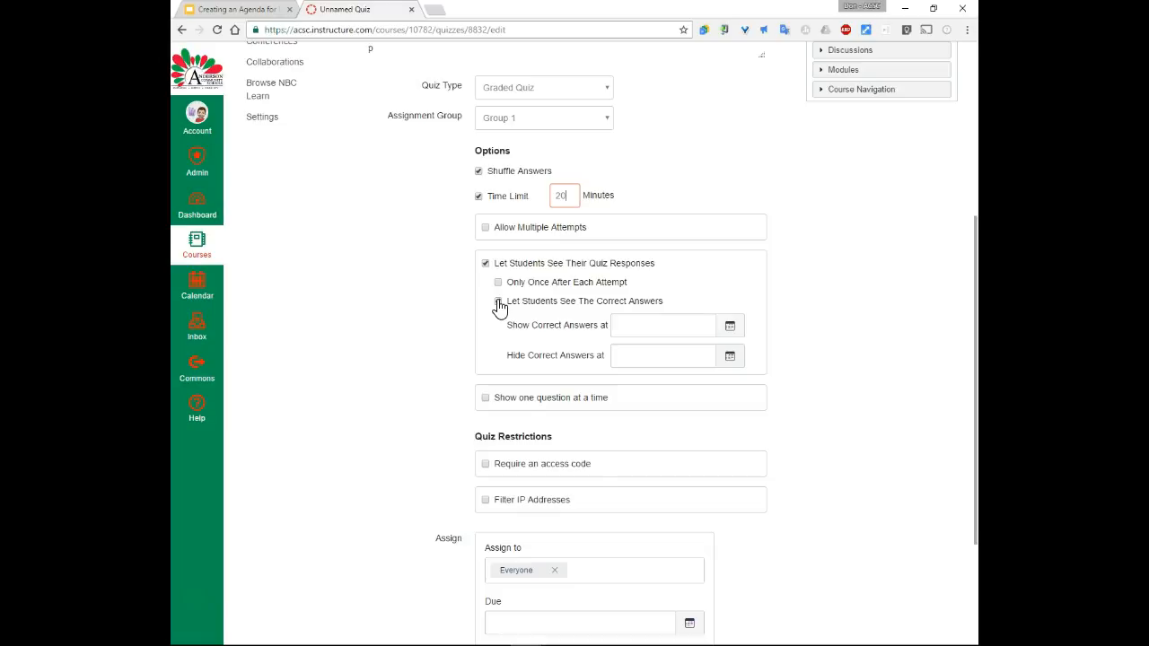
pyautogui.click(498, 303)
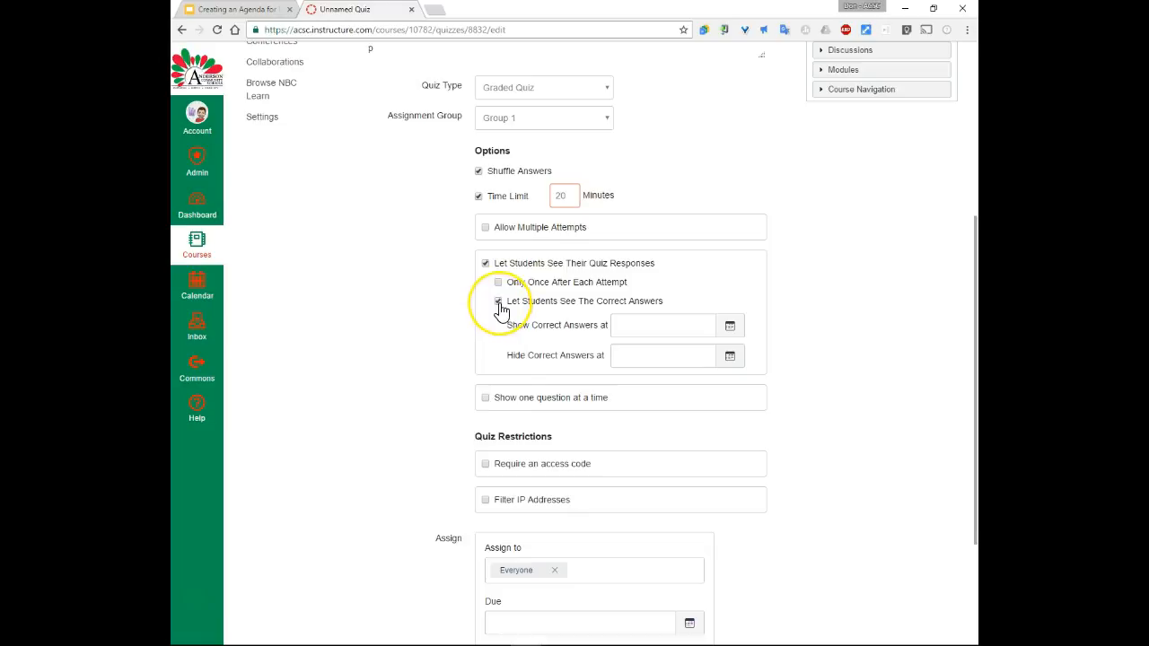
pyautogui.scroll(-3, 500, 311)
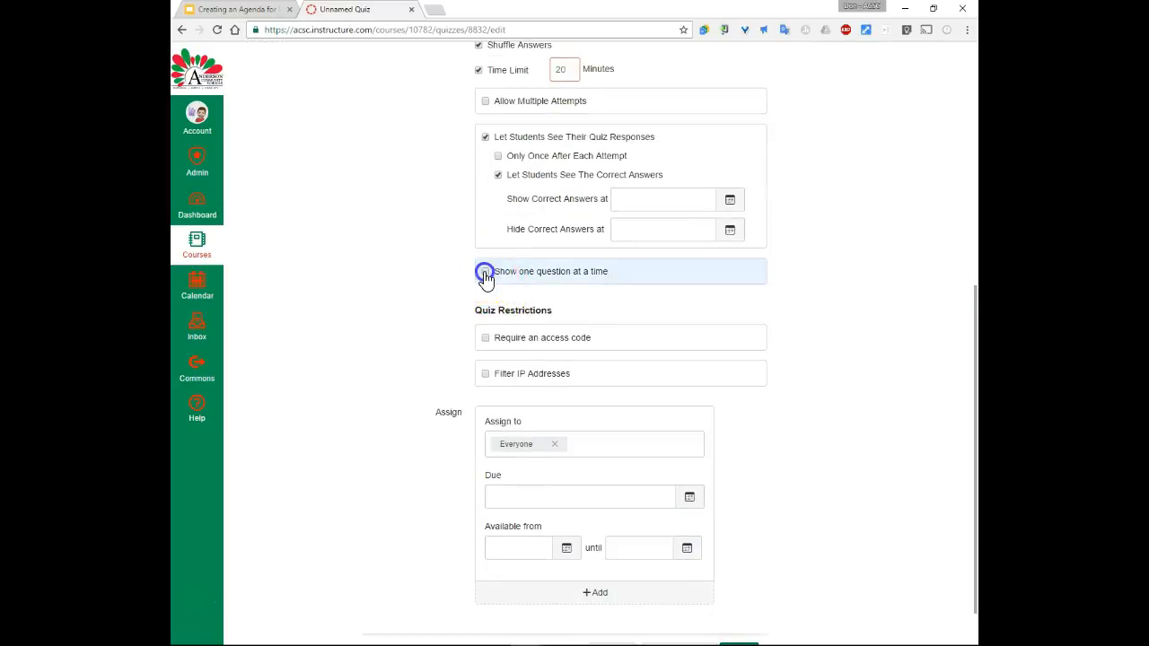
pyautogui.click(486, 277)
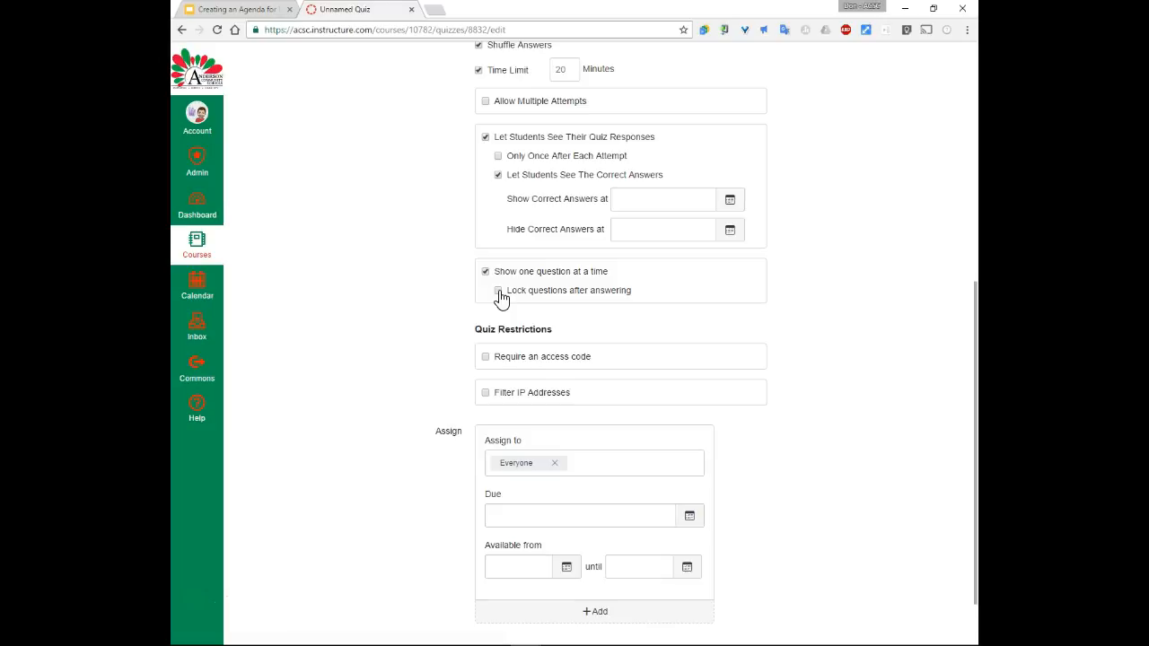
# Set the quiz's due date to Sep 29, 2016 at 11:59pm
pyautogui.scroll(-1, 469, 323)
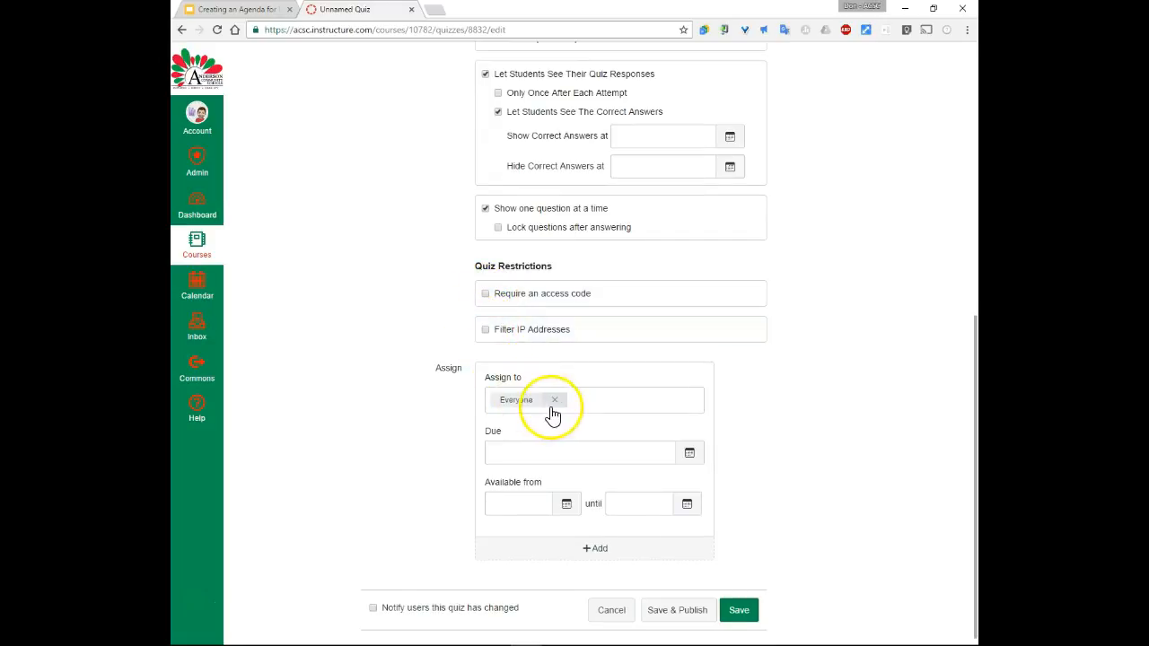
pyautogui.scroll(-1, 550, 395)
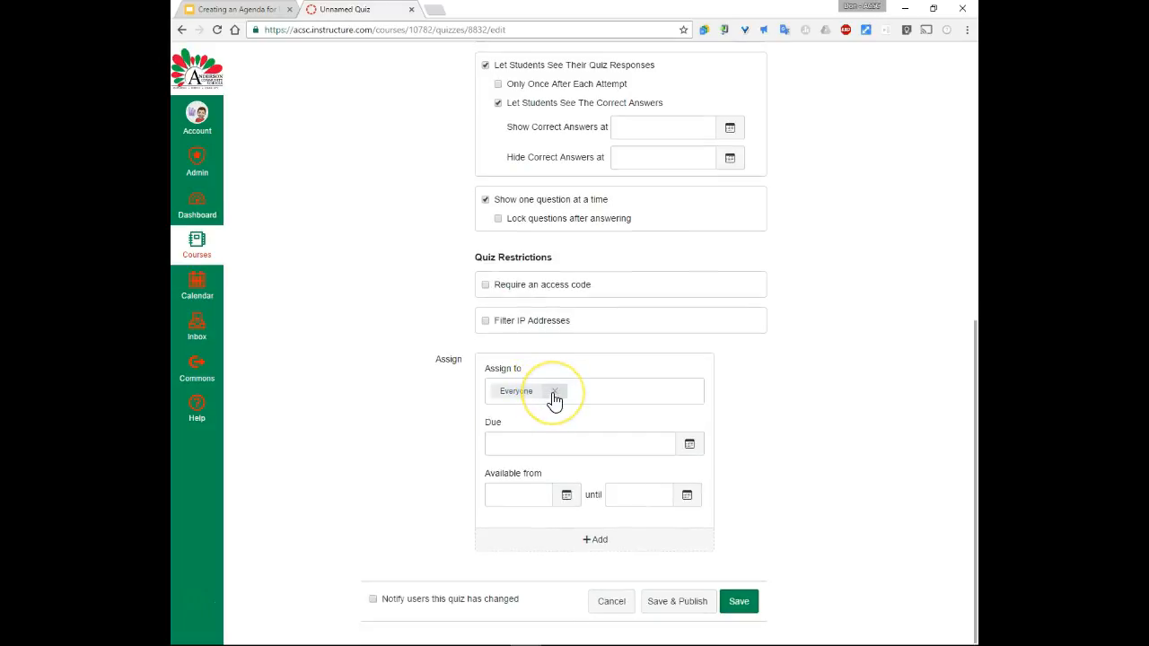
pyautogui.click(551, 443)
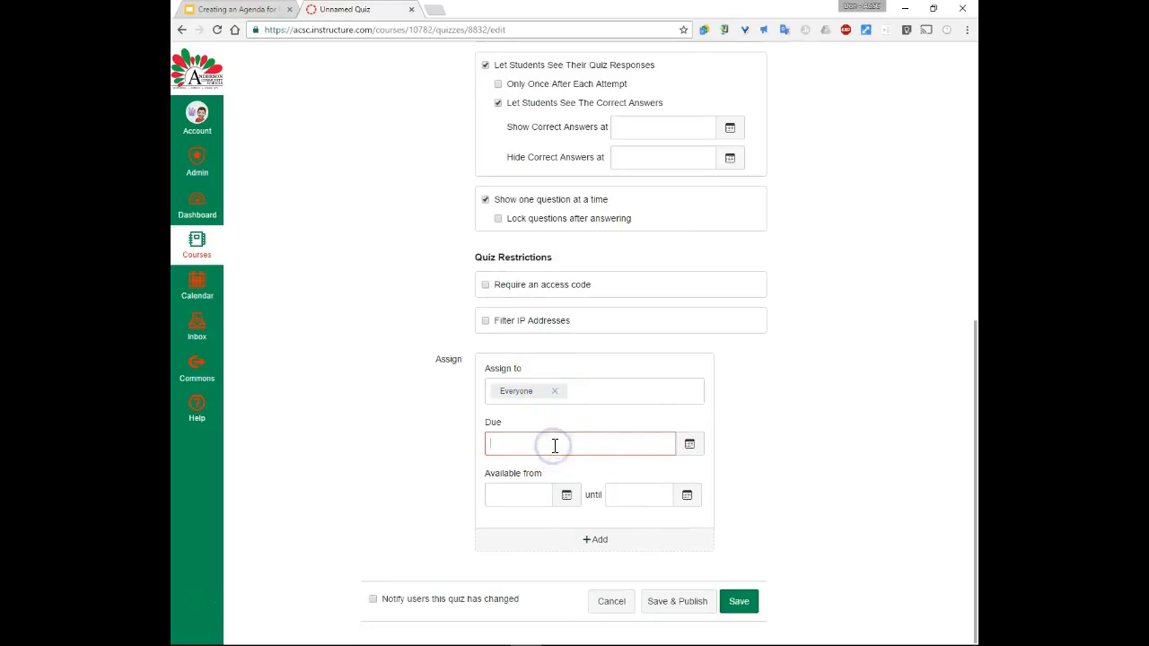
pyautogui.click(689, 443)
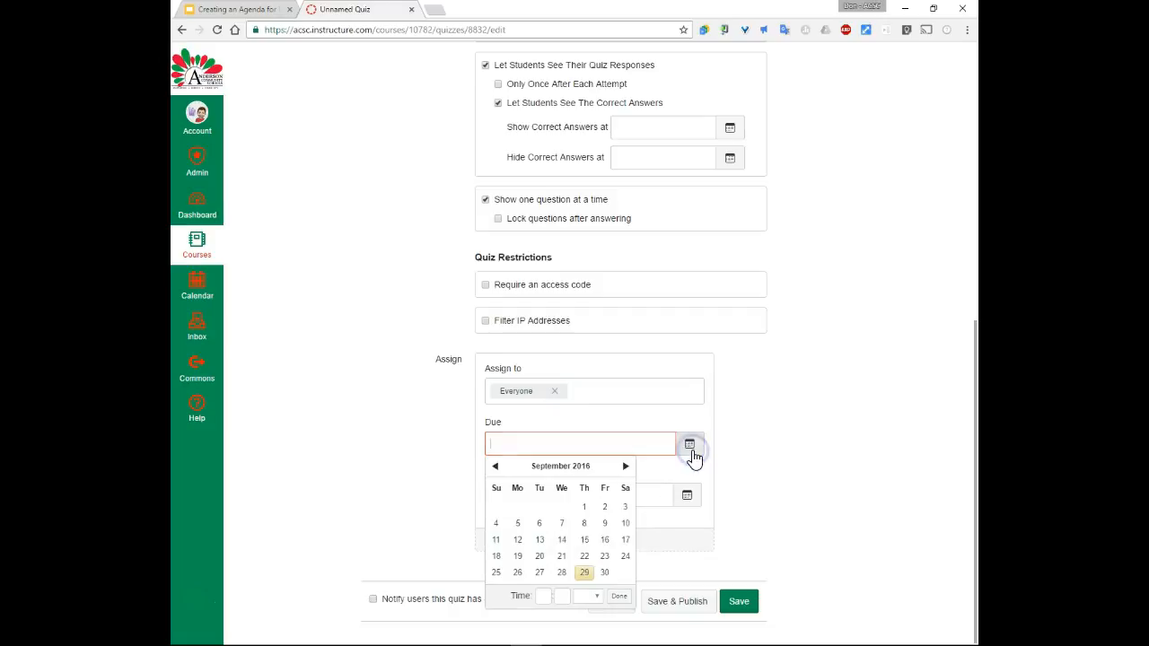
pyautogui.click(585, 575)
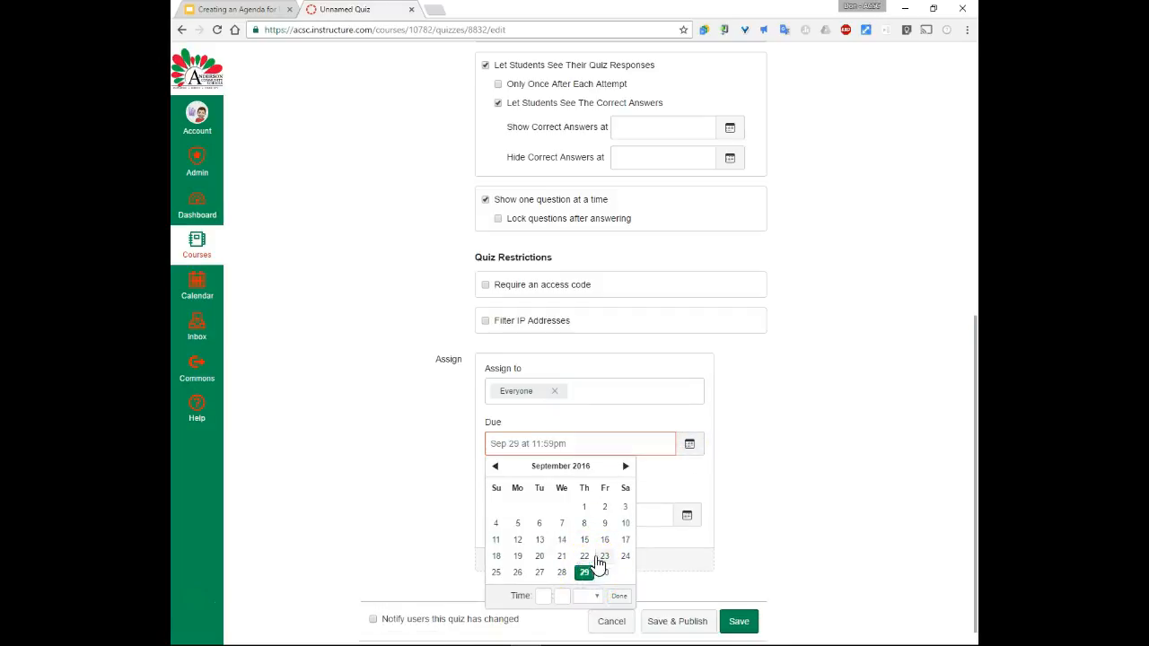
pyautogui.click(753, 481)
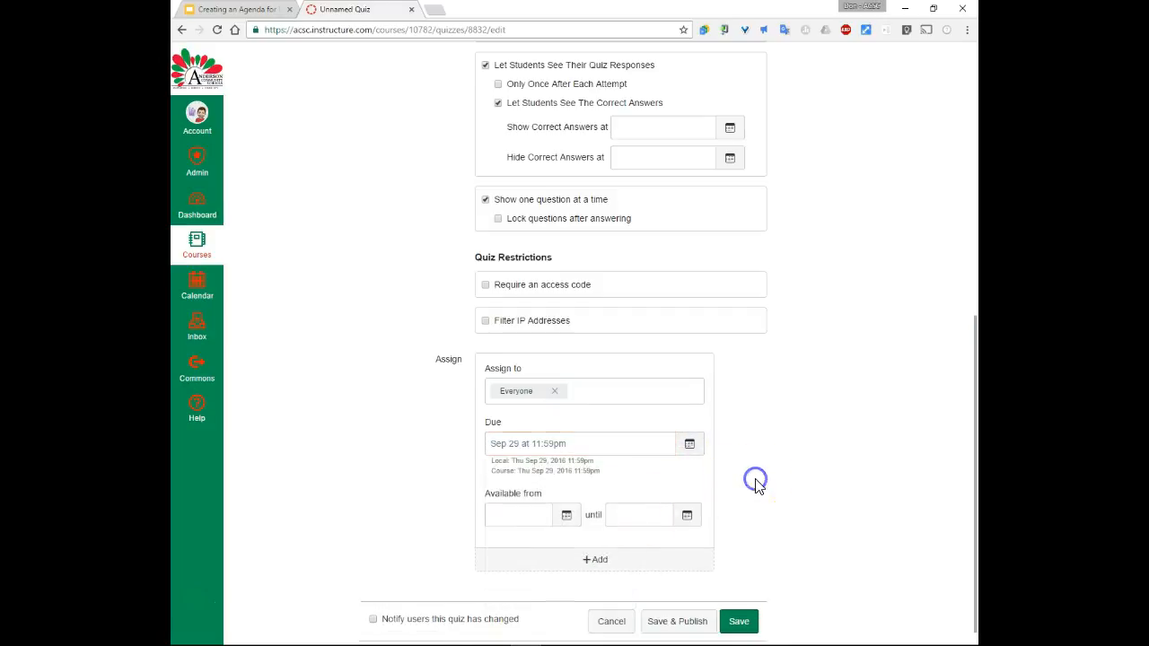
# Make the quiz available from Sep 29, 2016 at 12am
pyautogui.click(566, 514)
pyautogui.click(583, 465)
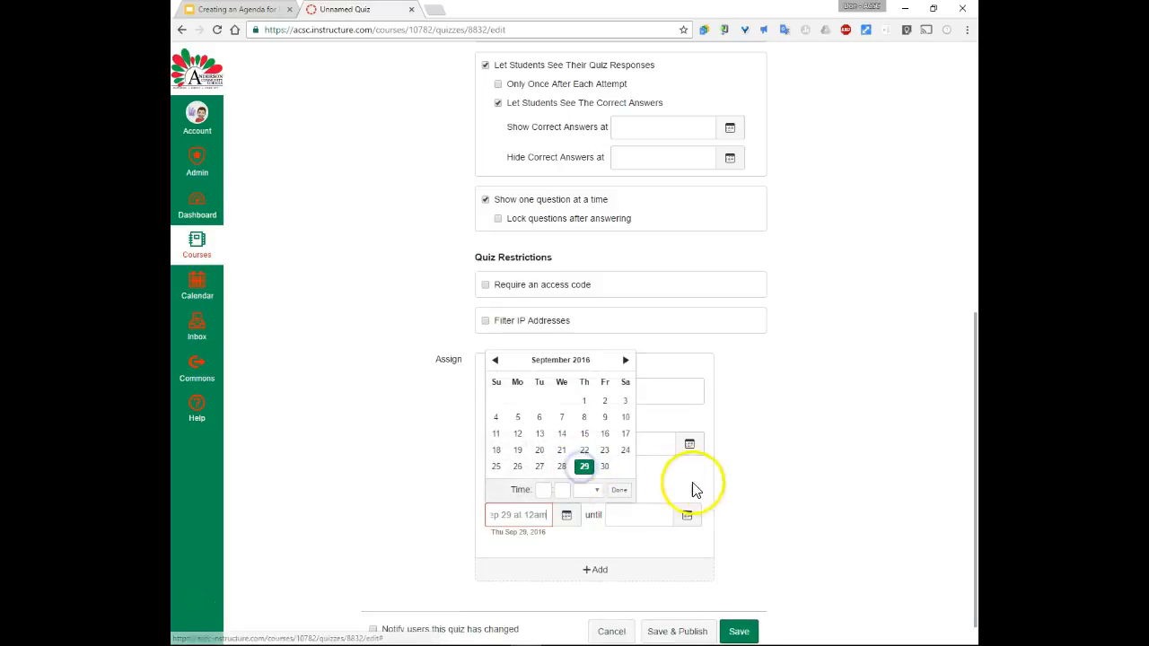
pyautogui.click(788, 511)
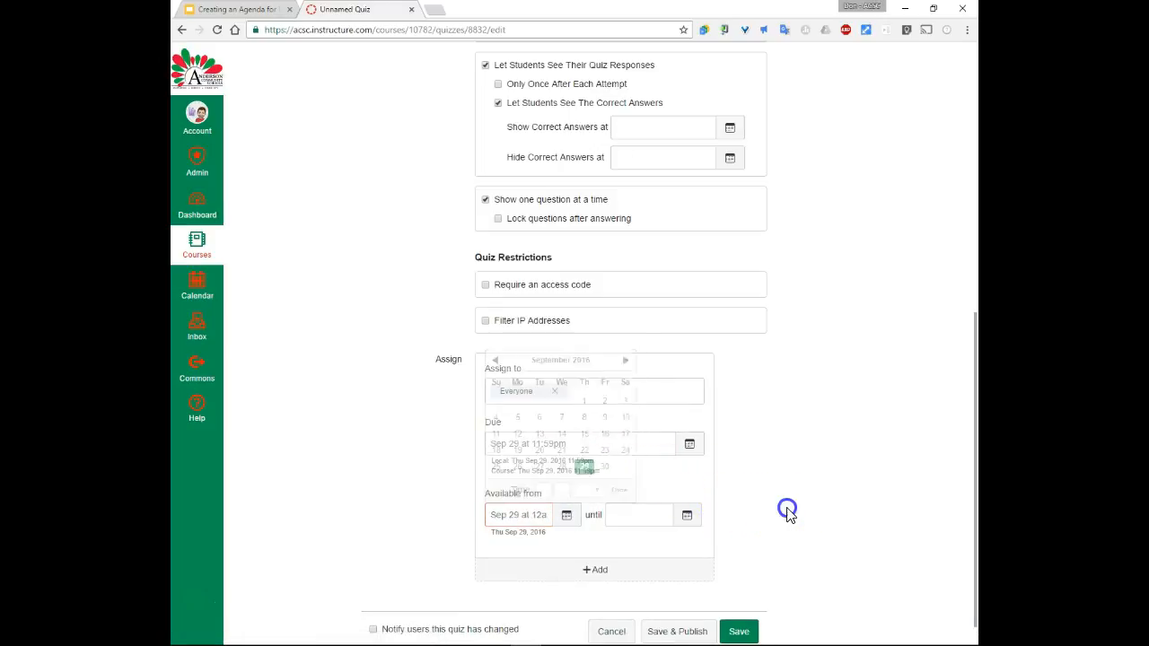
# Leave the quiz's availability end date blank and save the quiz without publishing it
pyautogui.click(668, 517)
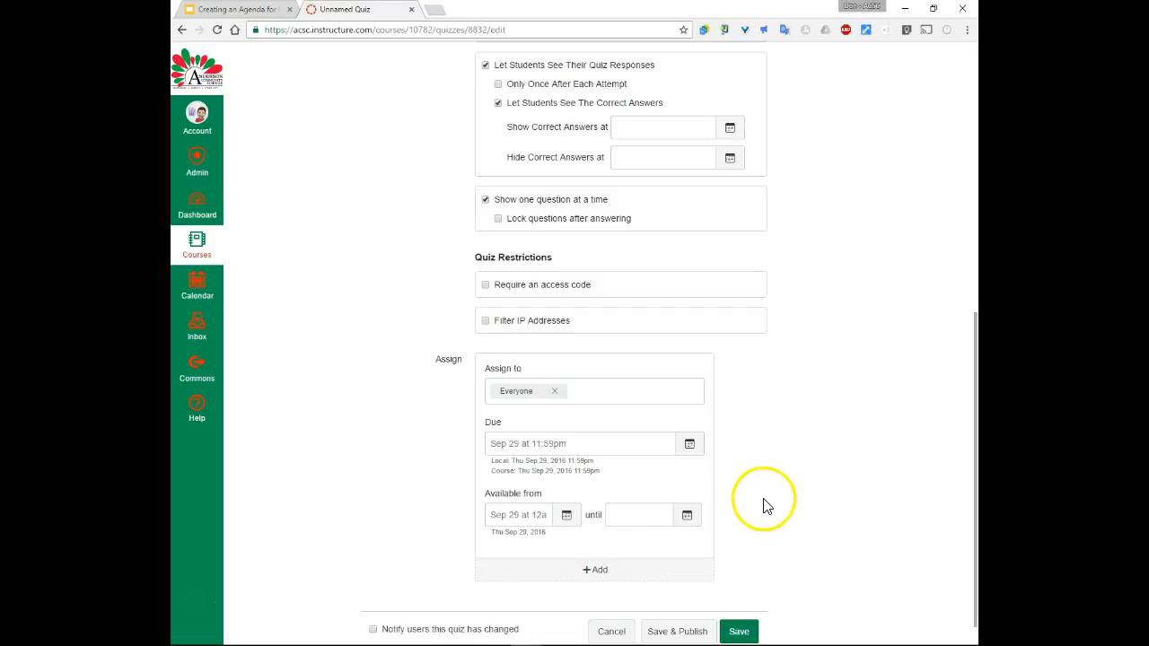
pyautogui.scroll(2, 764, 503)
pyautogui.scroll(1, 767, 501)
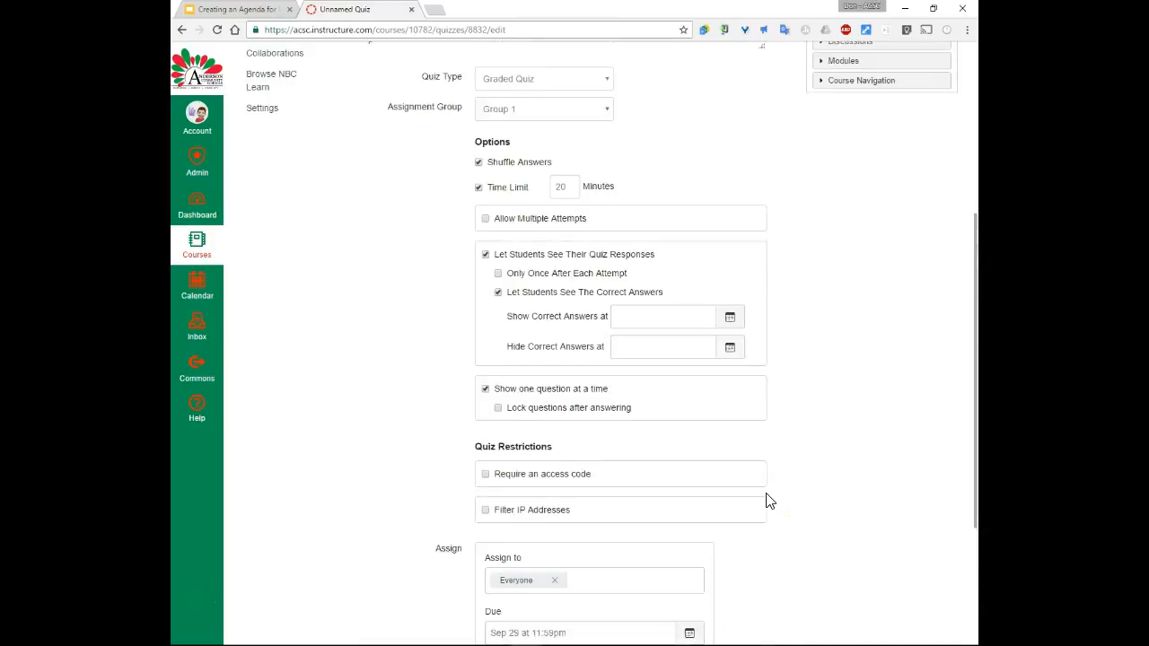
pyautogui.scroll(-4, 767, 501)
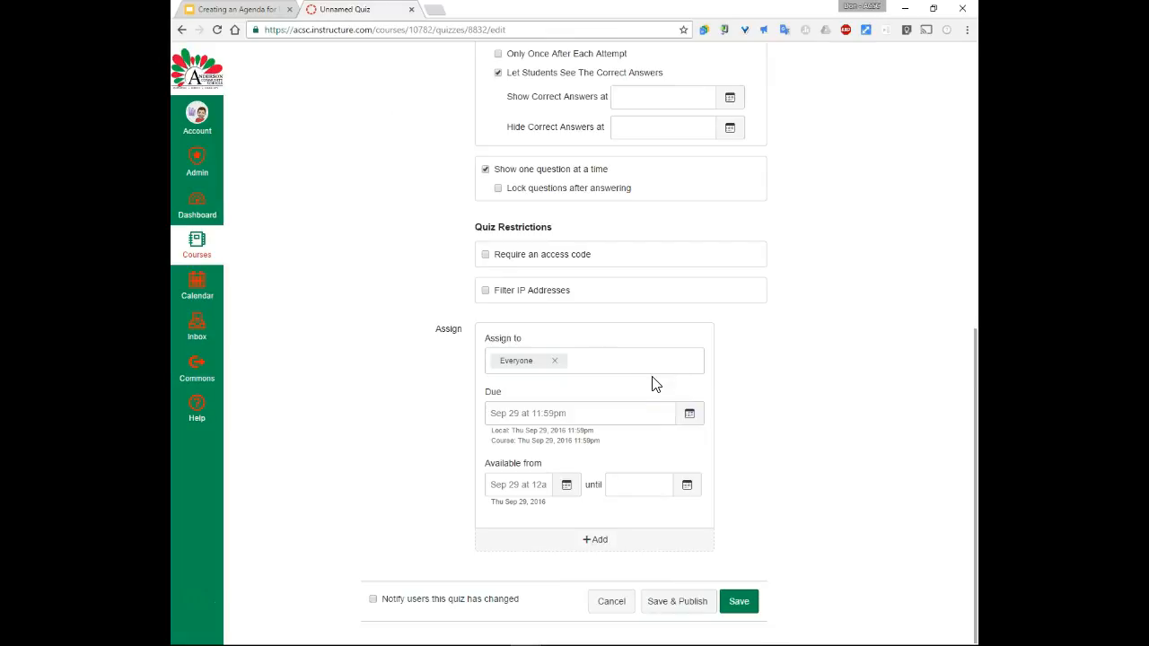
pyautogui.click(738, 602)
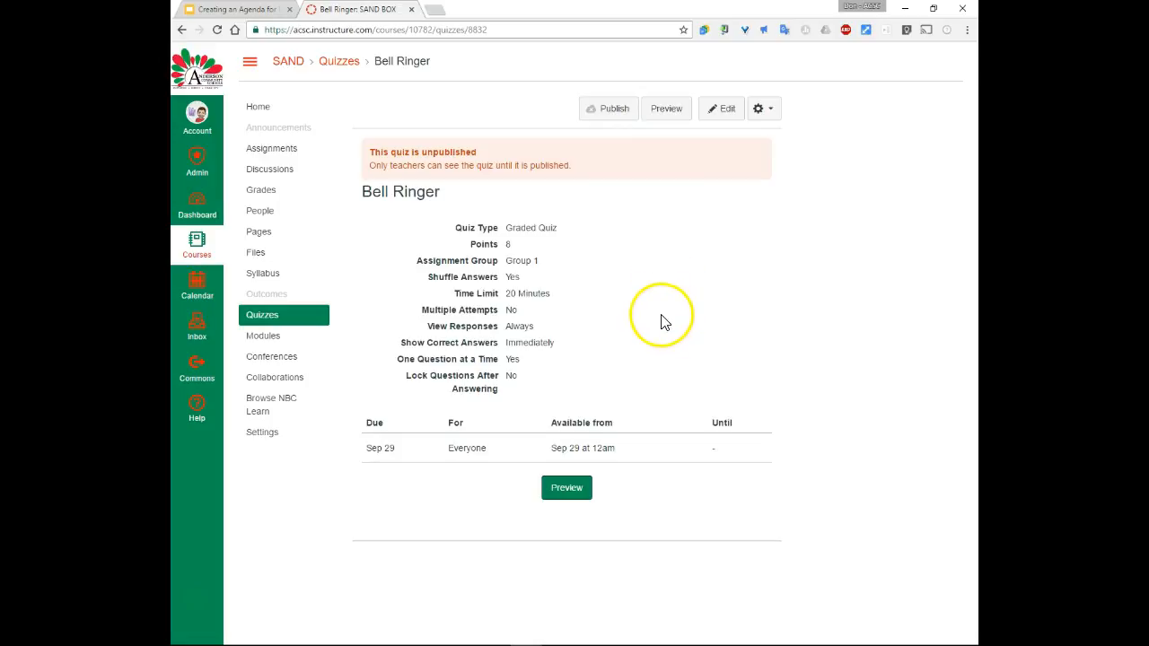
# Start a preview of the Bell Ringer quiz, answer question 1 with 52 and go on to question 2
pyautogui.click(566, 489)
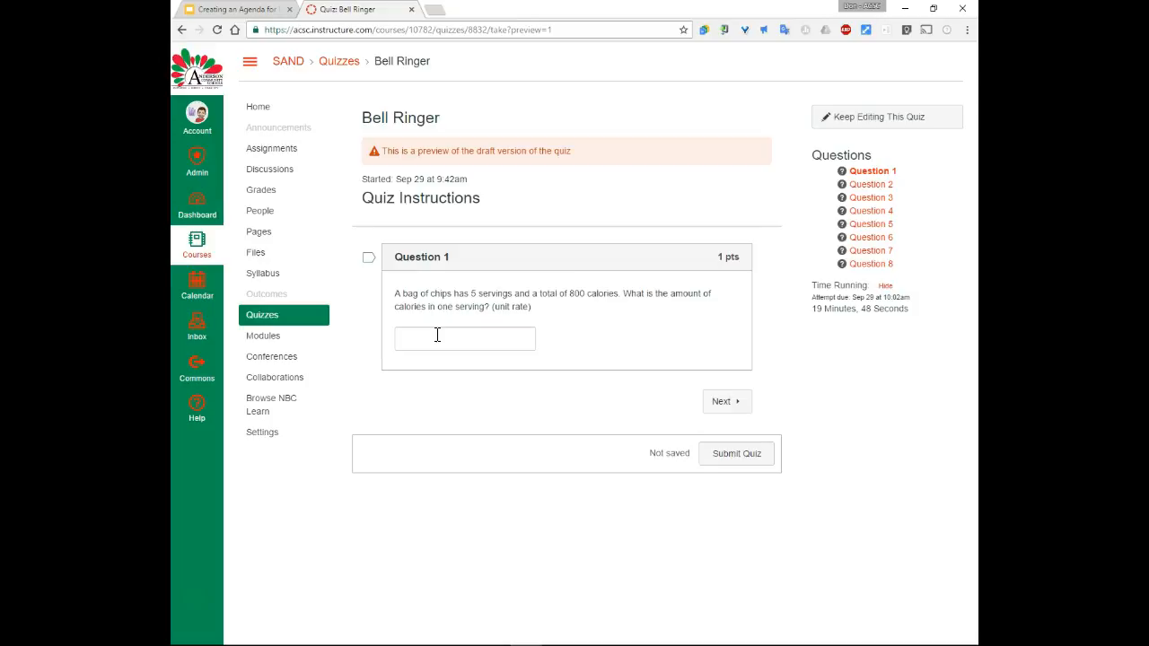
pyautogui.click(451, 336)
pyautogui.click(484, 341)
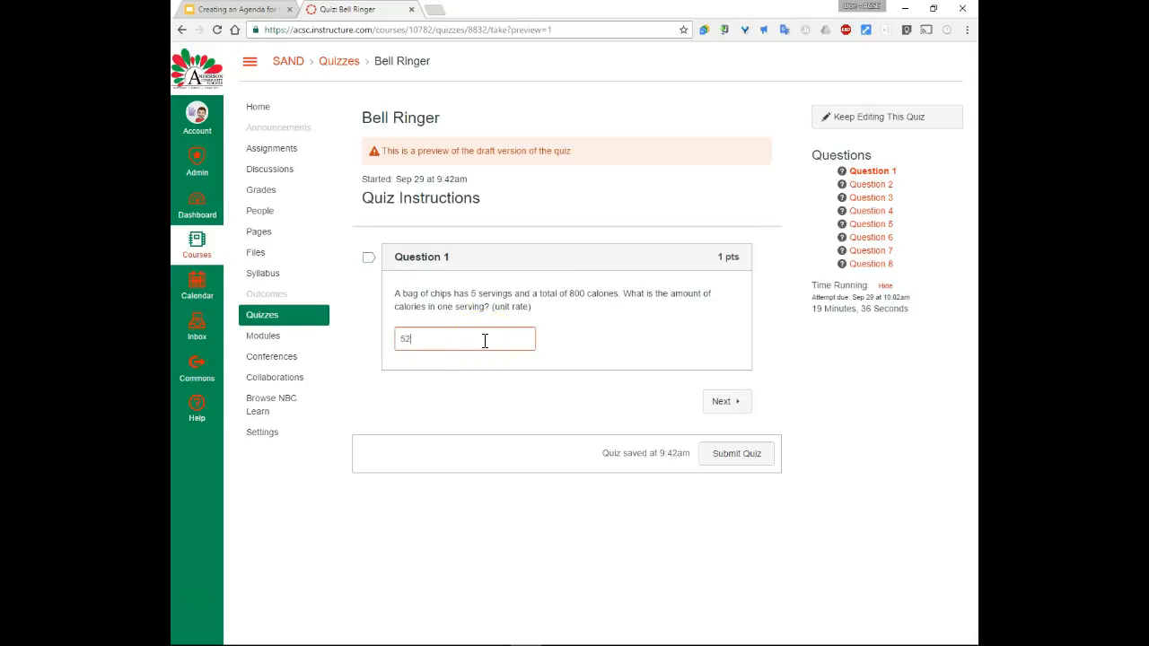
pyautogui.click(721, 405)
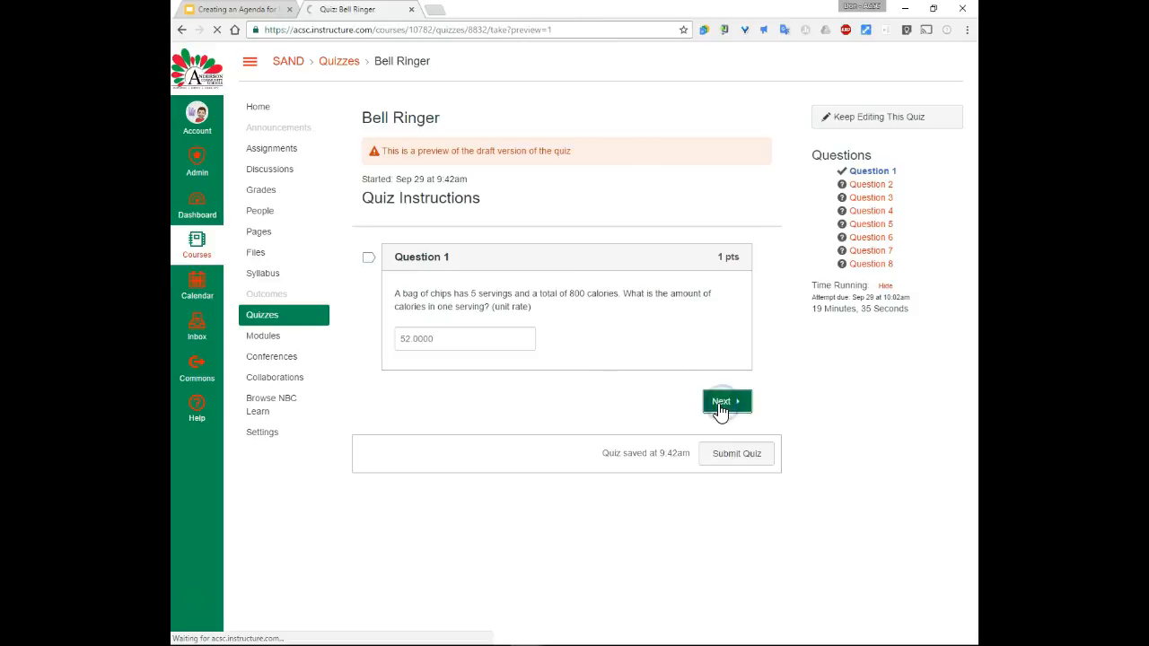
# Answer questions 2 to 4 with 52, question 5 with 3 and questions 6 to 8 with 41, and submit the preview attempt
pyautogui.click(476, 325)
pyautogui.write('52')
pyautogui.click(727, 388)
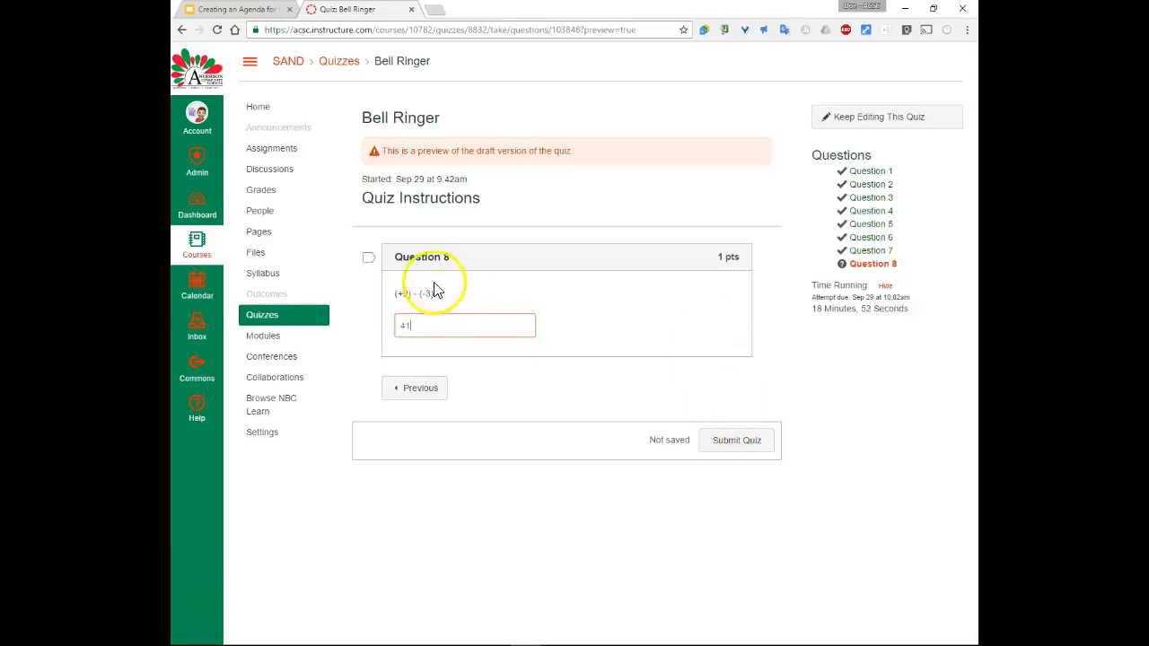
pyautogui.click(754, 441)
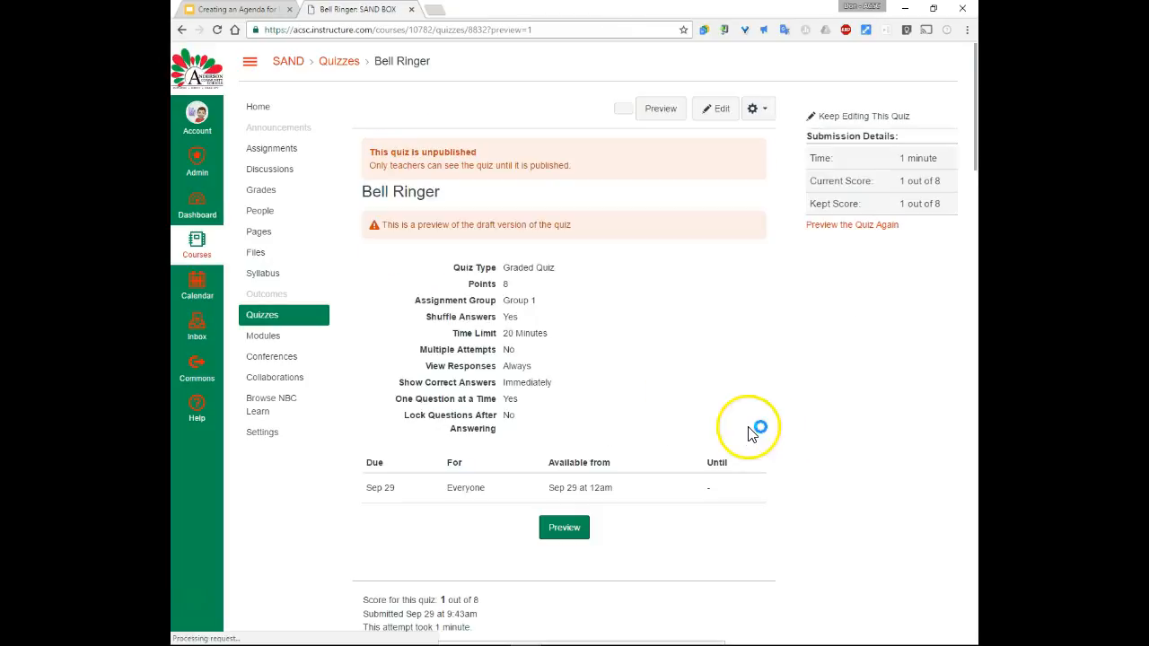
# Review the submitted preview attempt, examining the score, correct answers and feedback comments for all eight questions
pyautogui.scroll(-3, 670, 404)
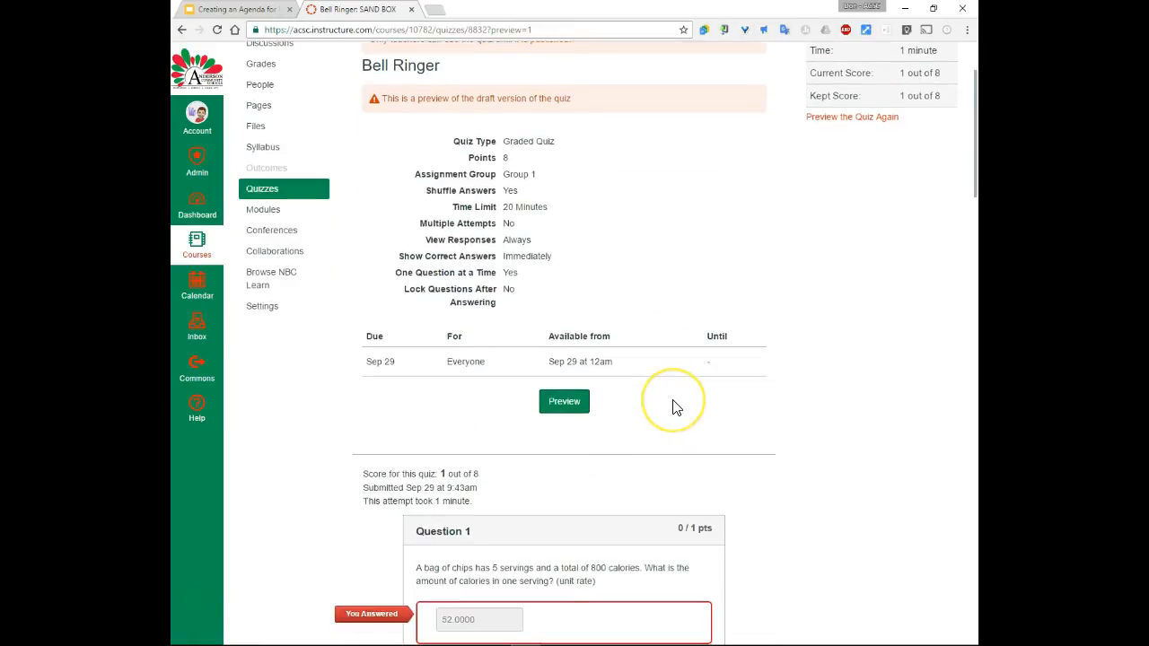
pyautogui.scroll(-2, 675, 405)
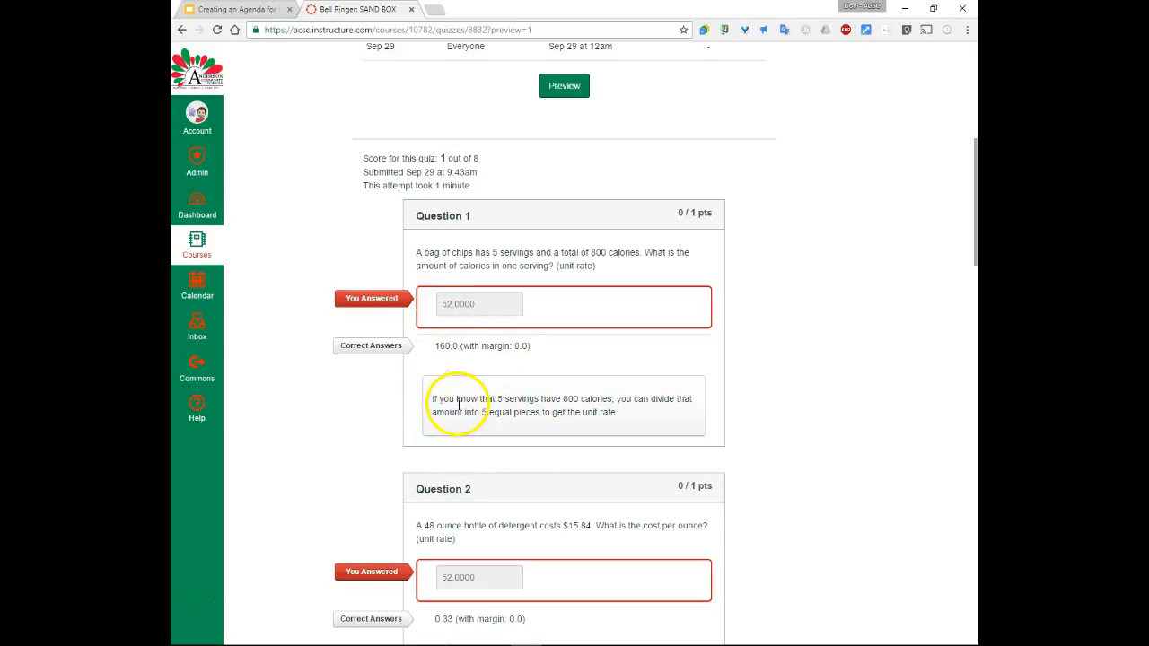
pyautogui.scroll(-1, 462, 406)
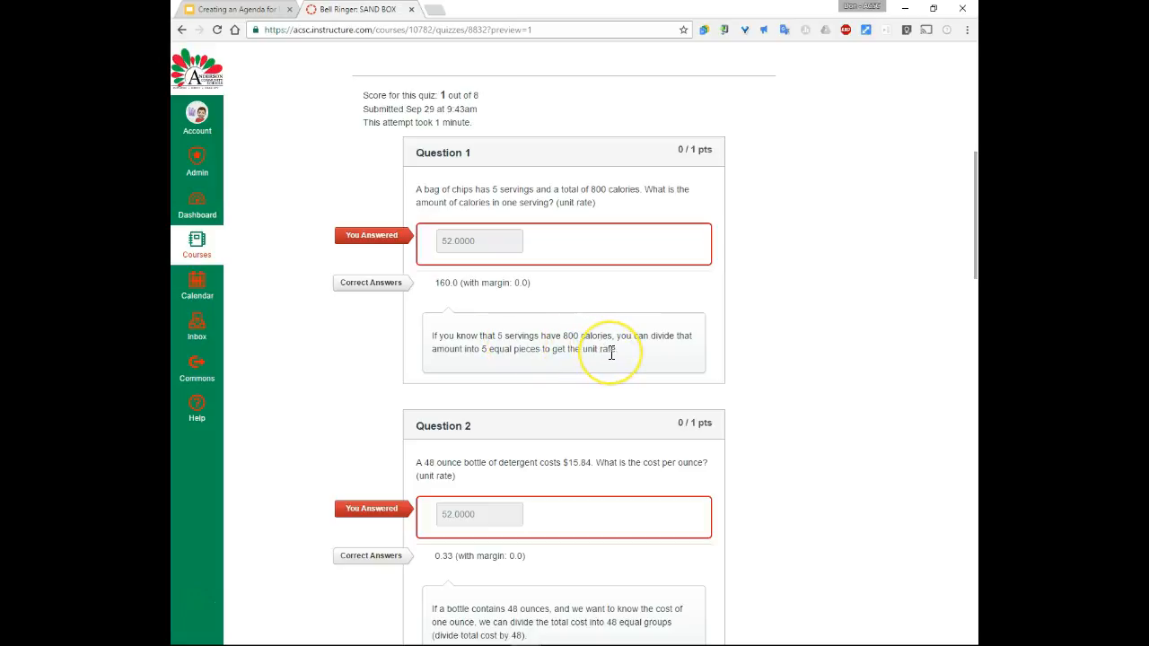
pyautogui.scroll(-3, 610, 351)
pyautogui.scroll(-10, 613, 360)
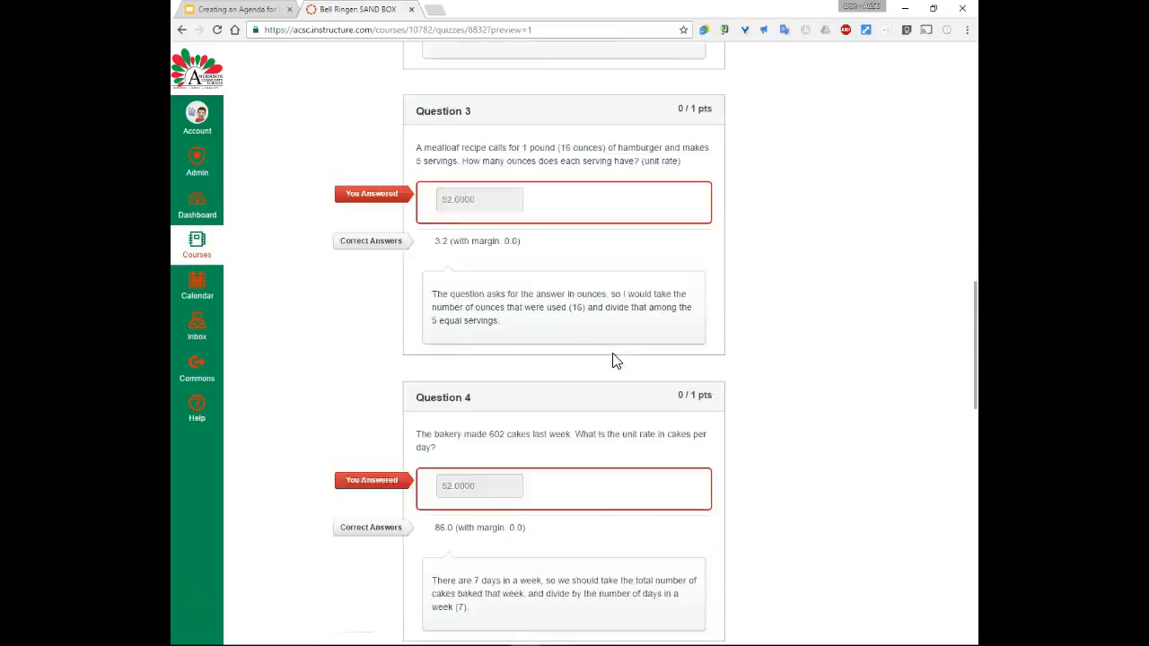
pyautogui.scroll(-2, 616, 362)
pyautogui.scroll(1, 616, 361)
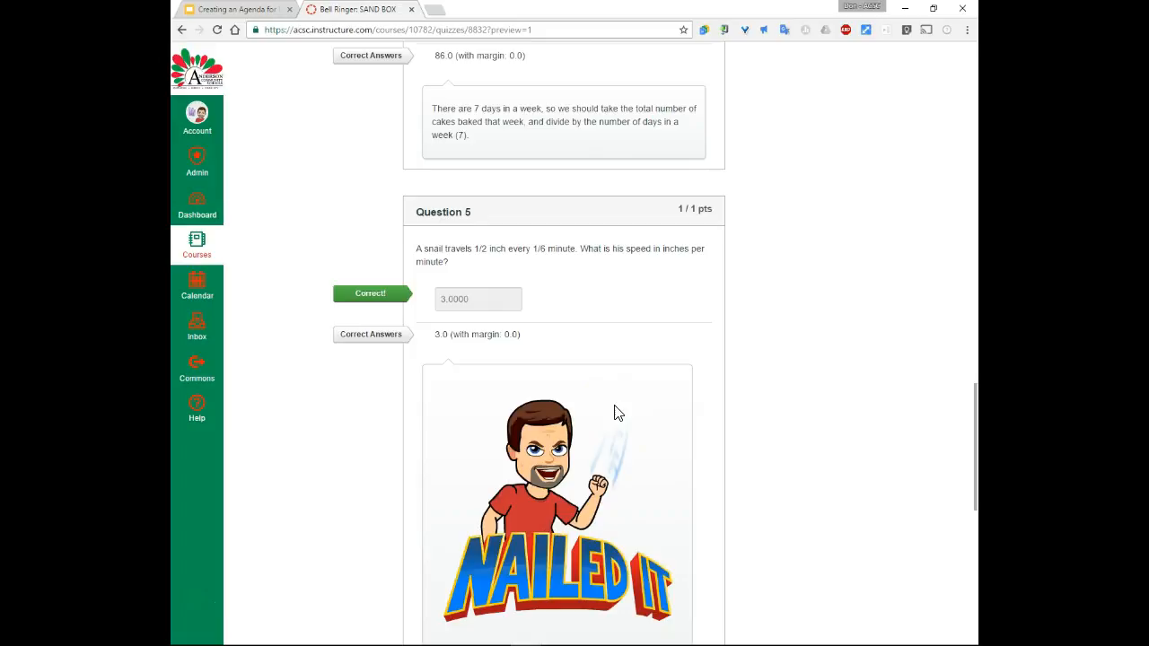
pyautogui.scroll(-2, 732, 418)
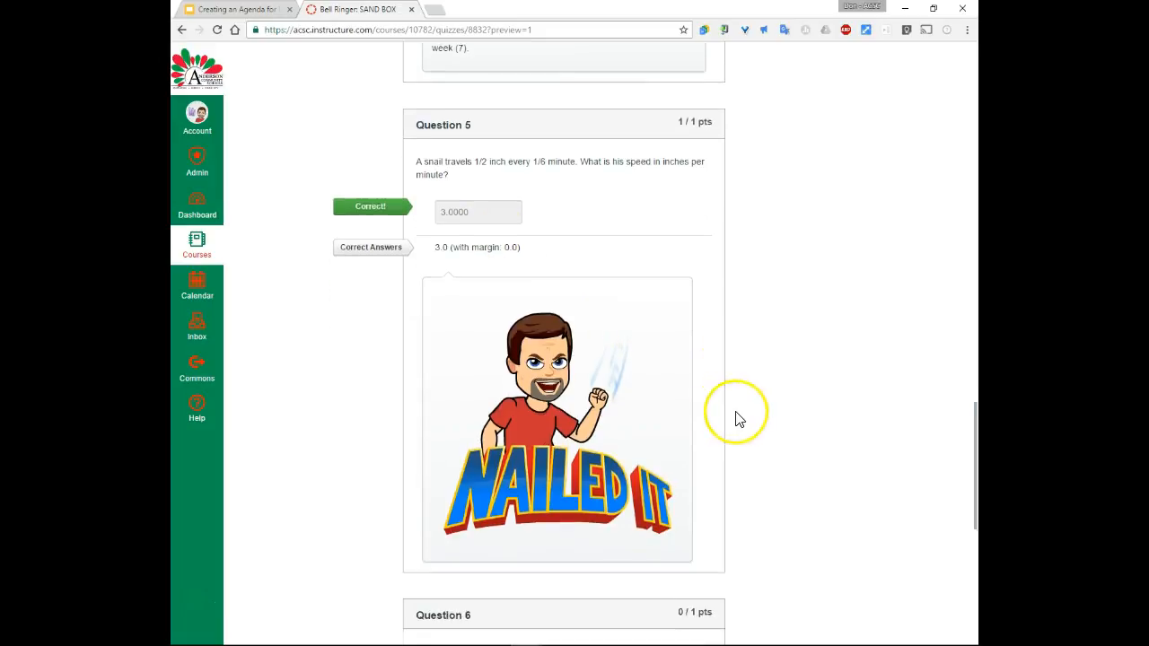
pyautogui.scroll(-4, 734, 418)
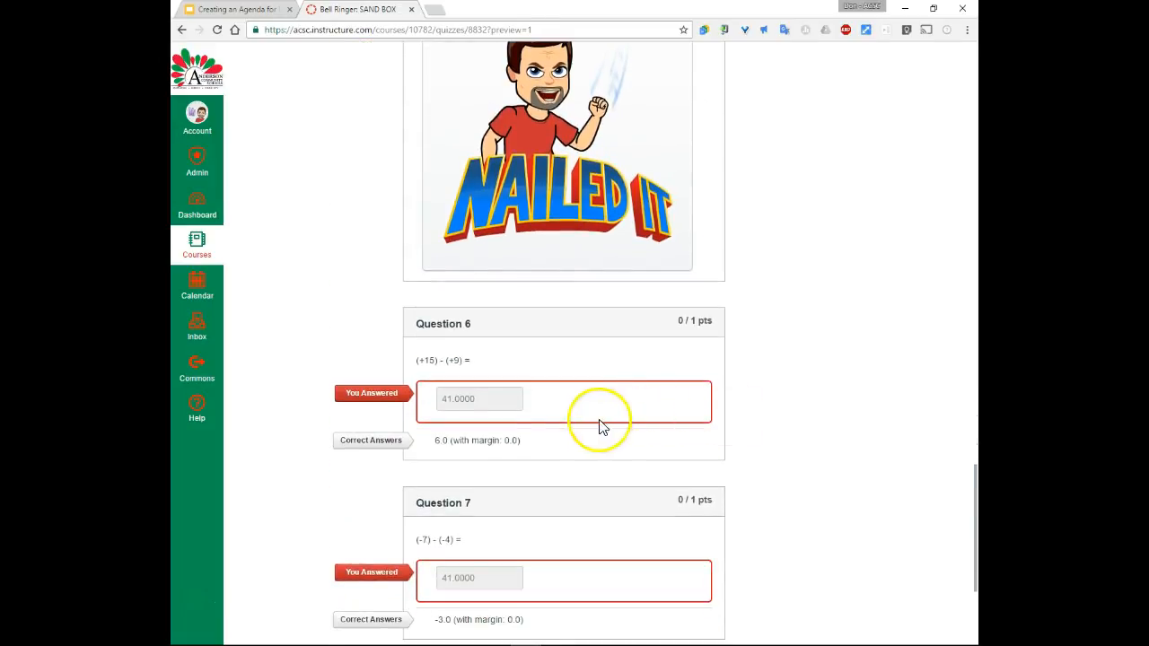
pyautogui.scroll(-4, 603, 429)
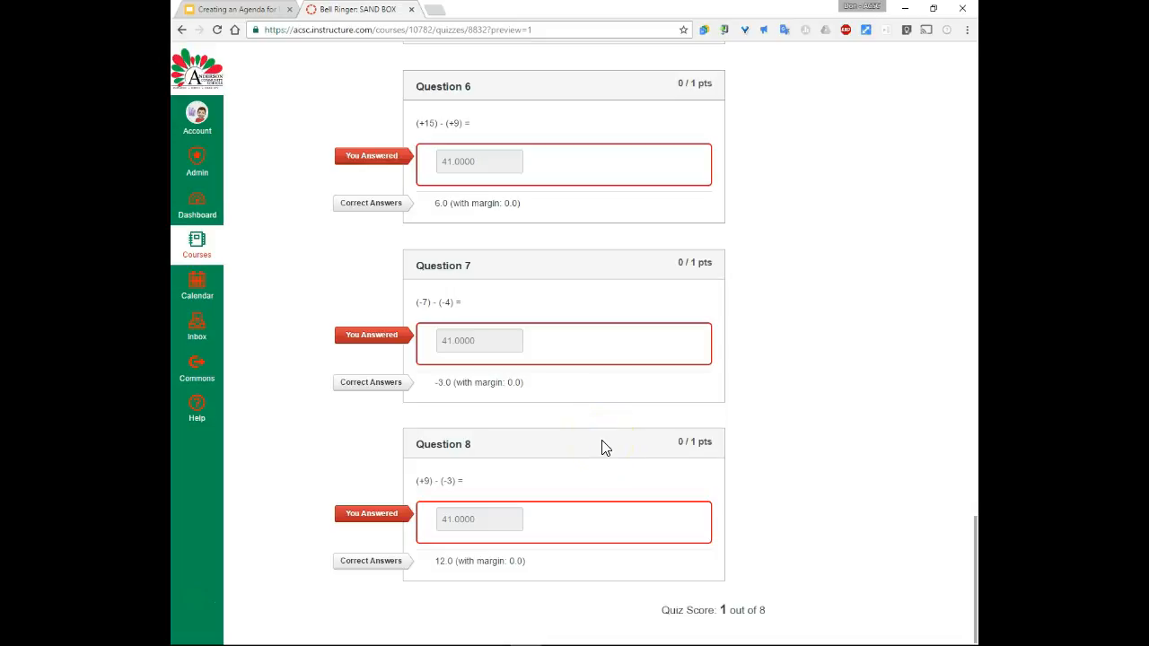
pyautogui.scroll(20, 606, 448)
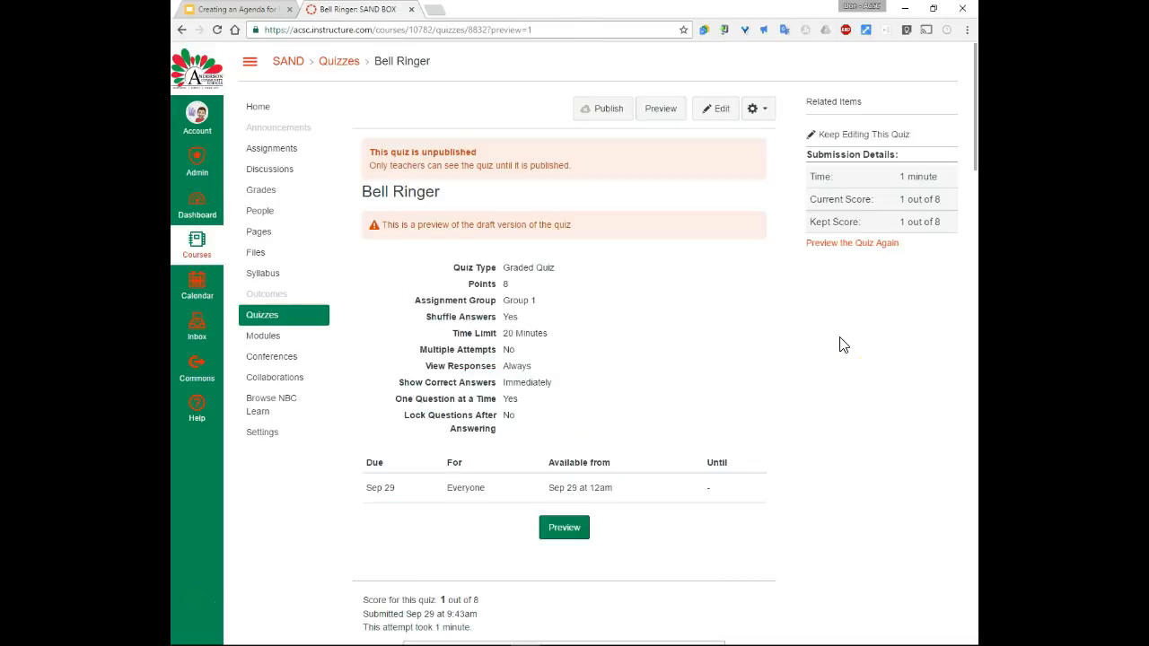